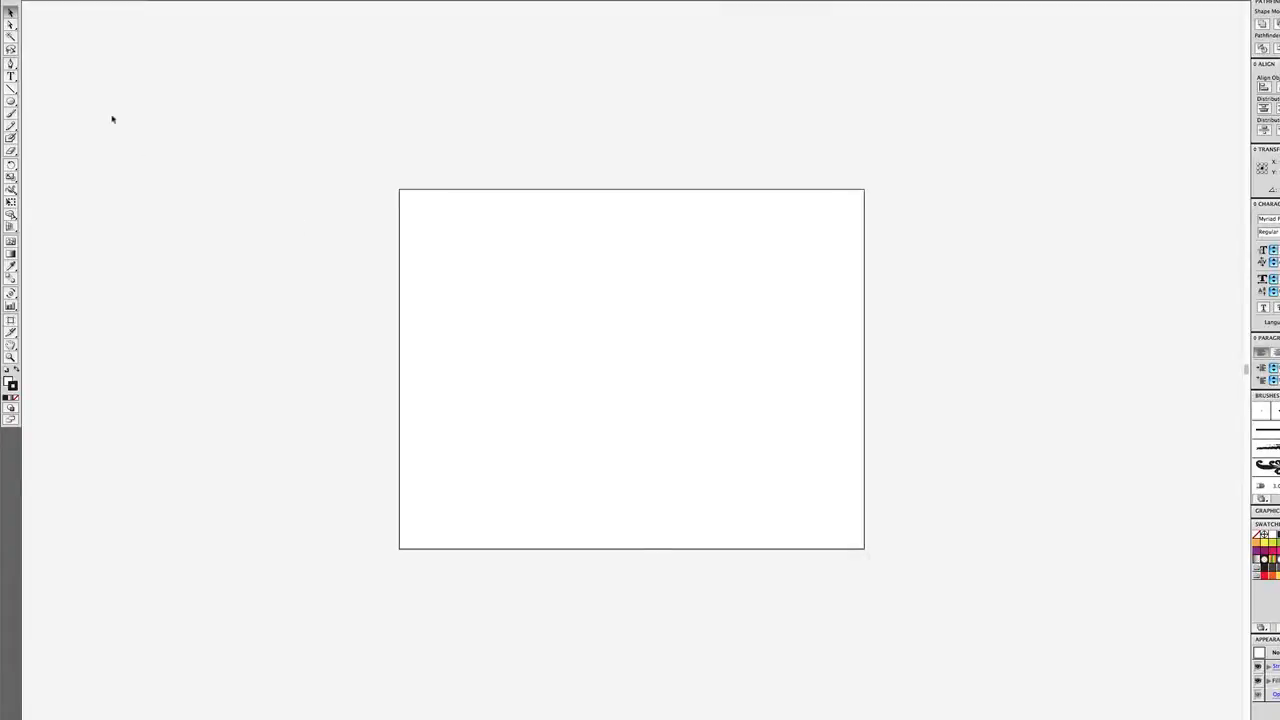
# Create a landscape Letter document with 6 artboards, 1 in spacing and 3 columns.
pyautogui.moveTo(740, 265); pyautogui.dragTo(576, 213)
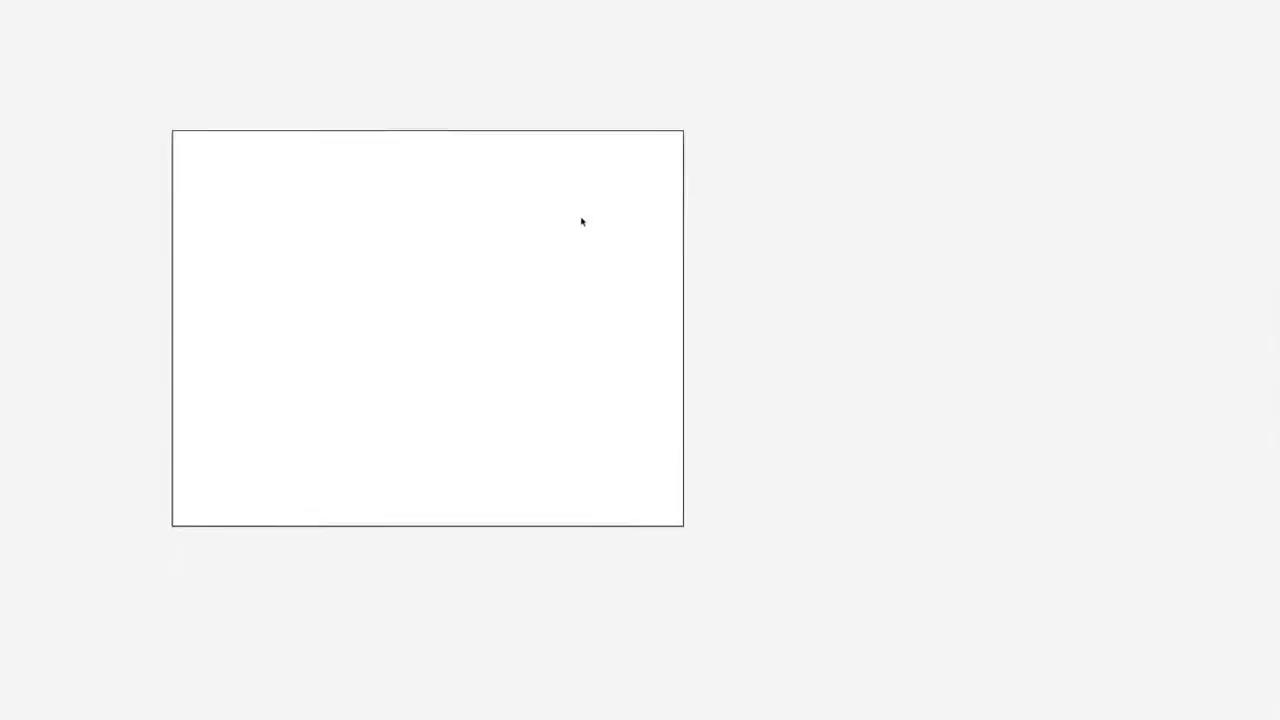
pyautogui.hotkey('ctrl', 'n')
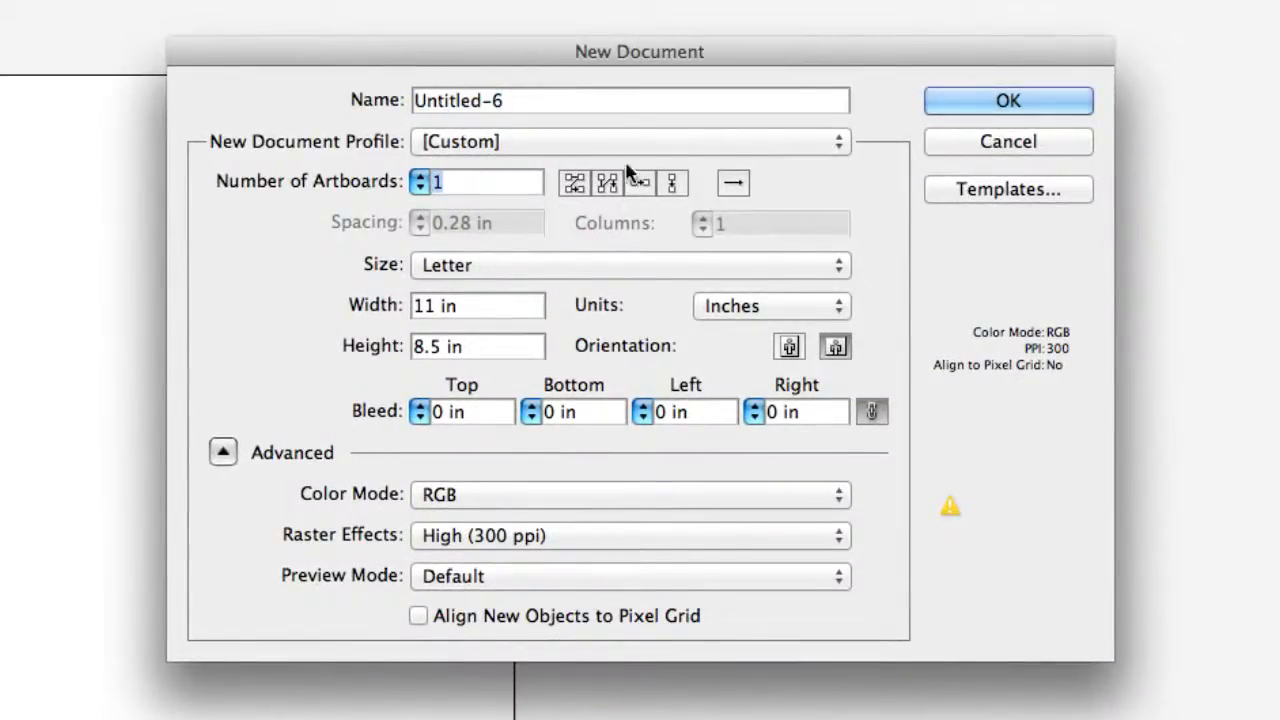
pyautogui.write('6')
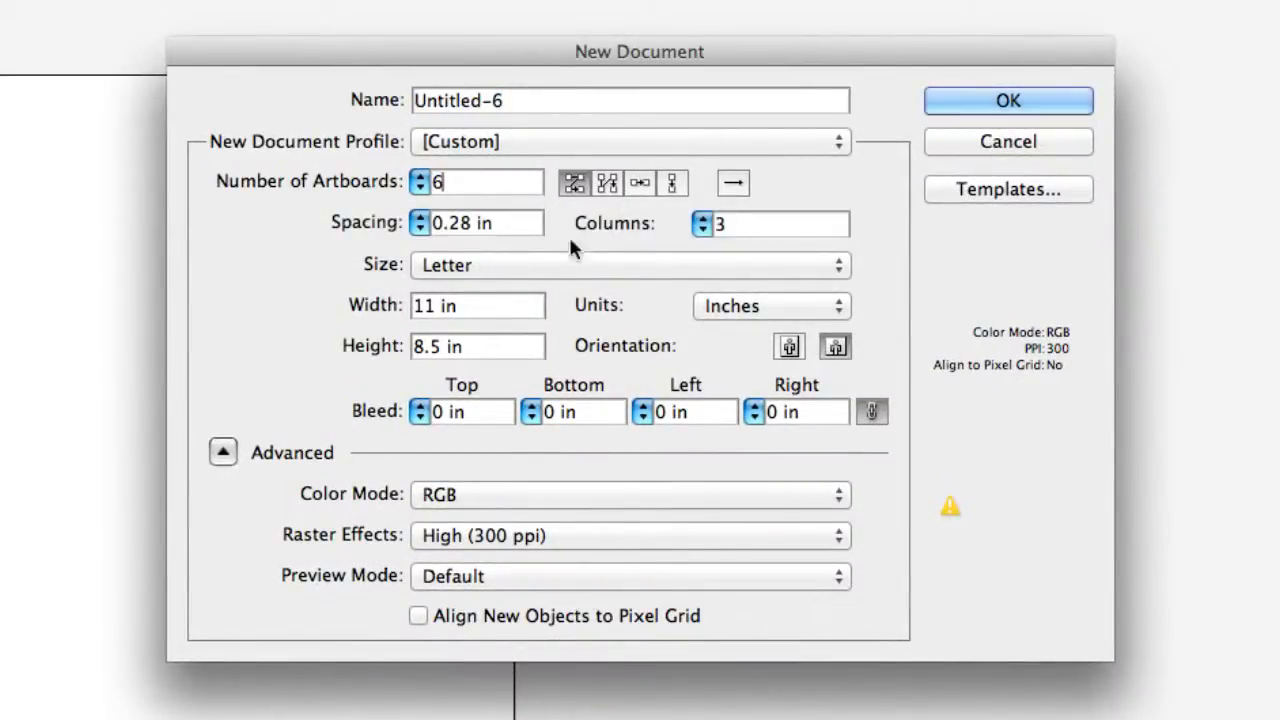
pyautogui.moveTo(474, 222); pyautogui.dragTo(373, 221)
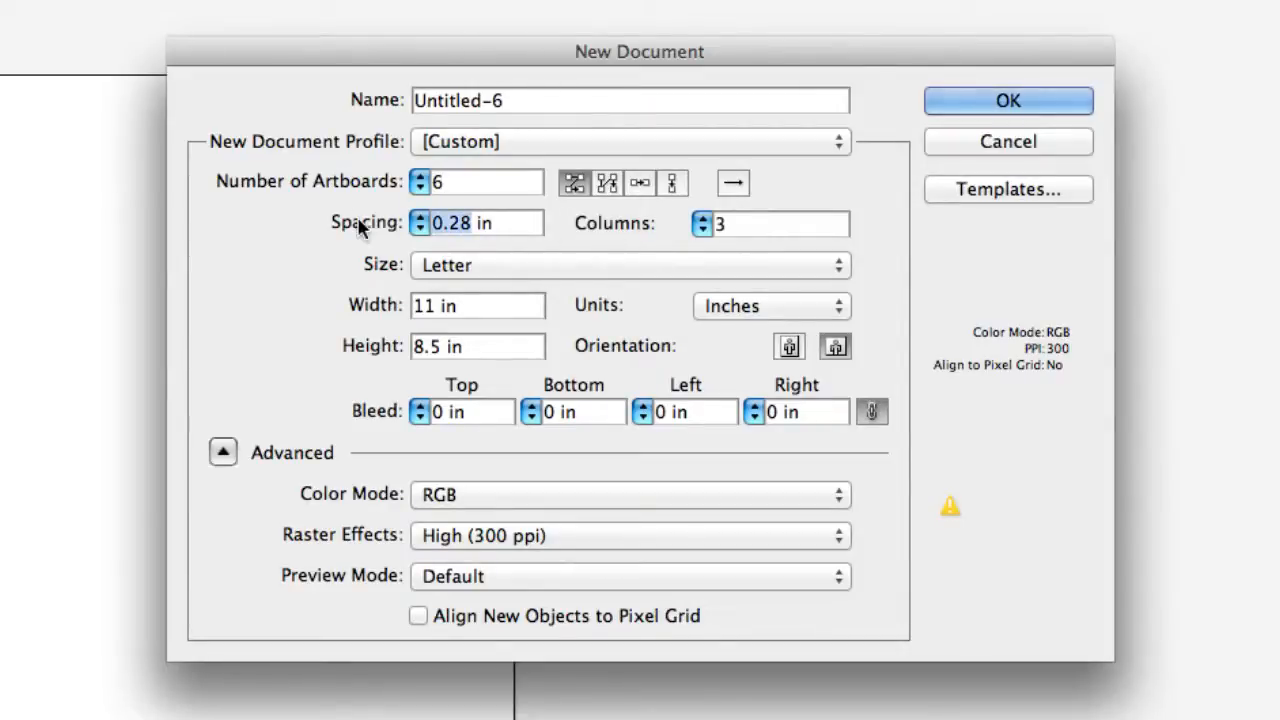
pyautogui.write('1')
pyautogui.click(766, 228)
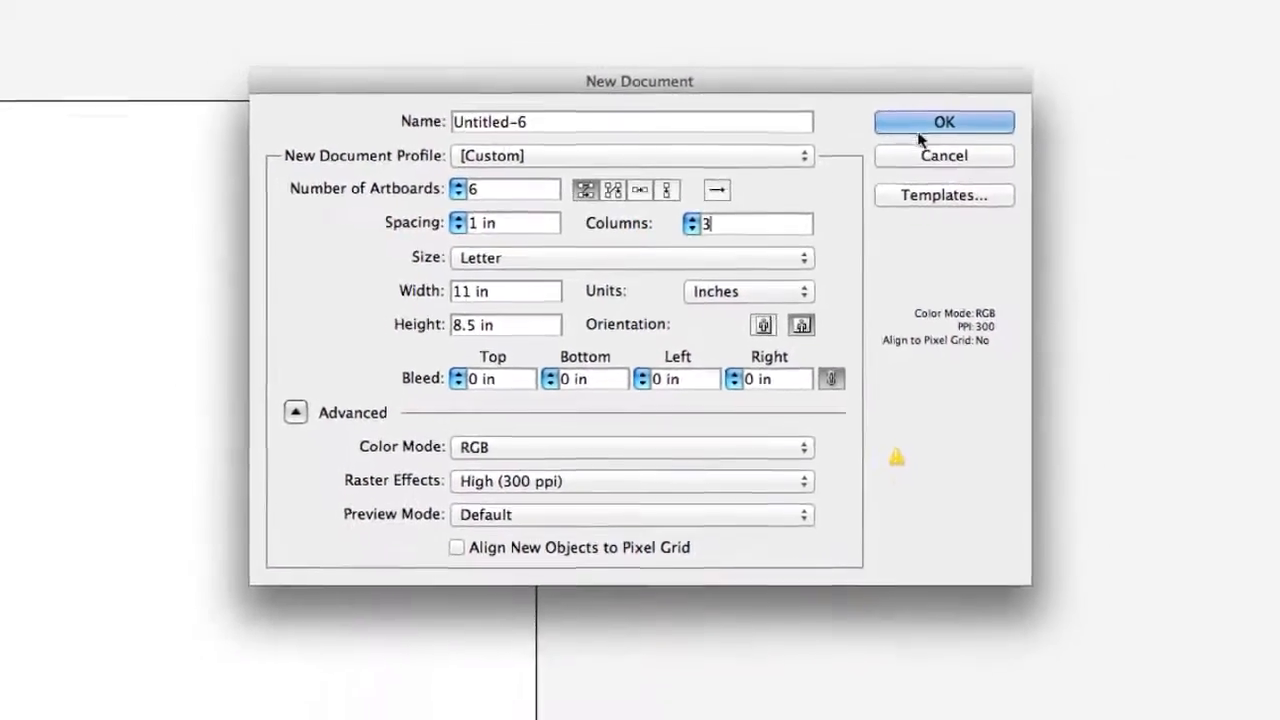
pyautogui.click(930, 123)
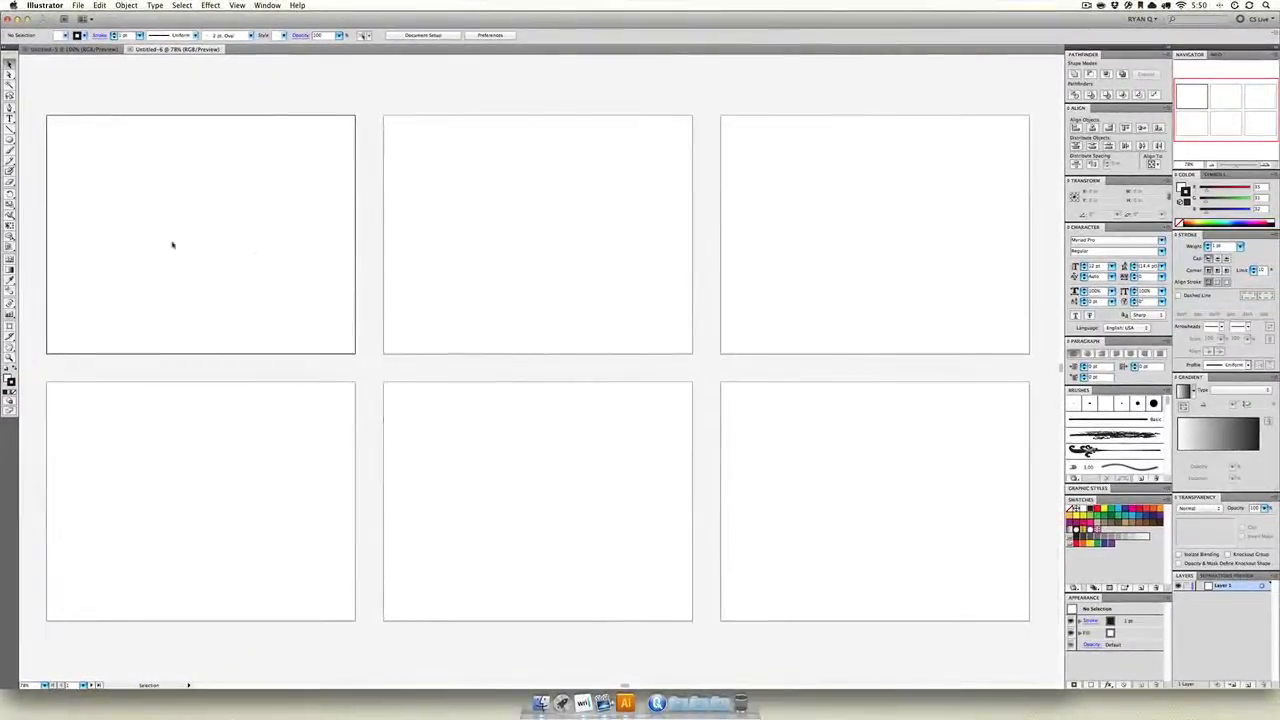
# Activate the artboards one after another, ending on the middle one in the upper row.
pyautogui.click(430, 238)
pyautogui.click(297, 300)
pyautogui.click(330, 400)
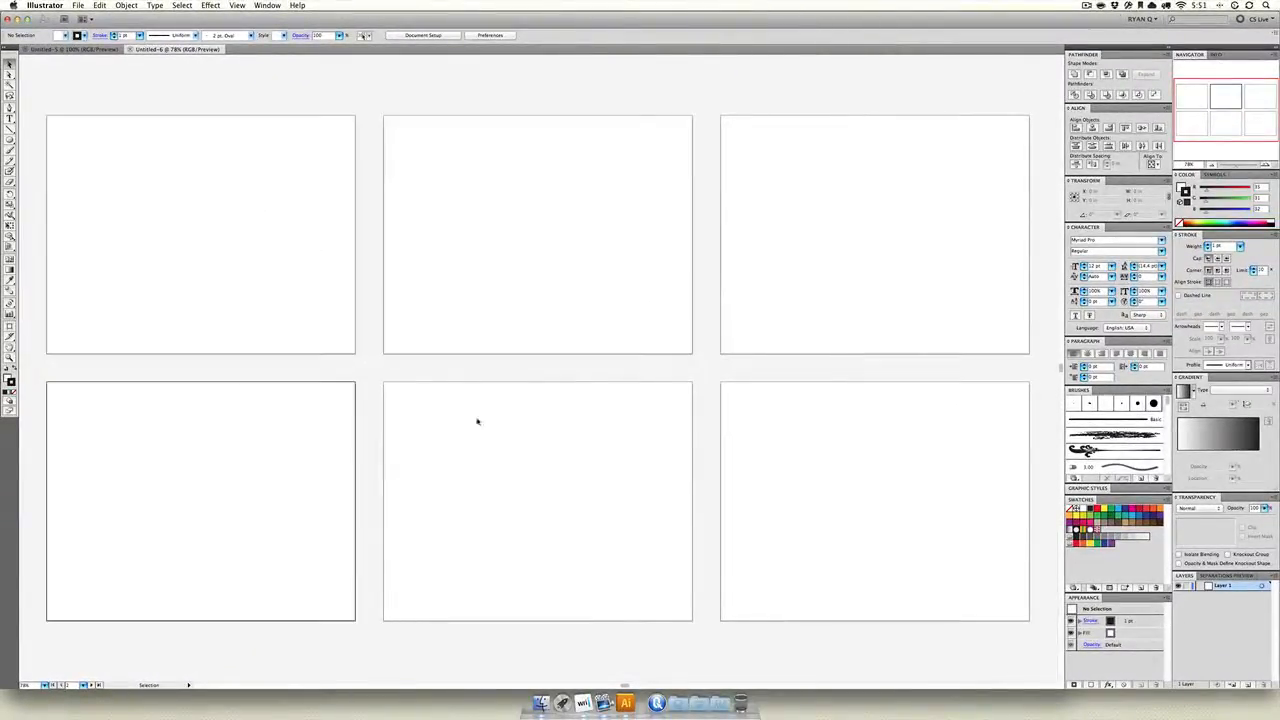
pyautogui.click(502, 424)
pyautogui.click(771, 418)
pyautogui.click(766, 254)
pyautogui.click(588, 247)
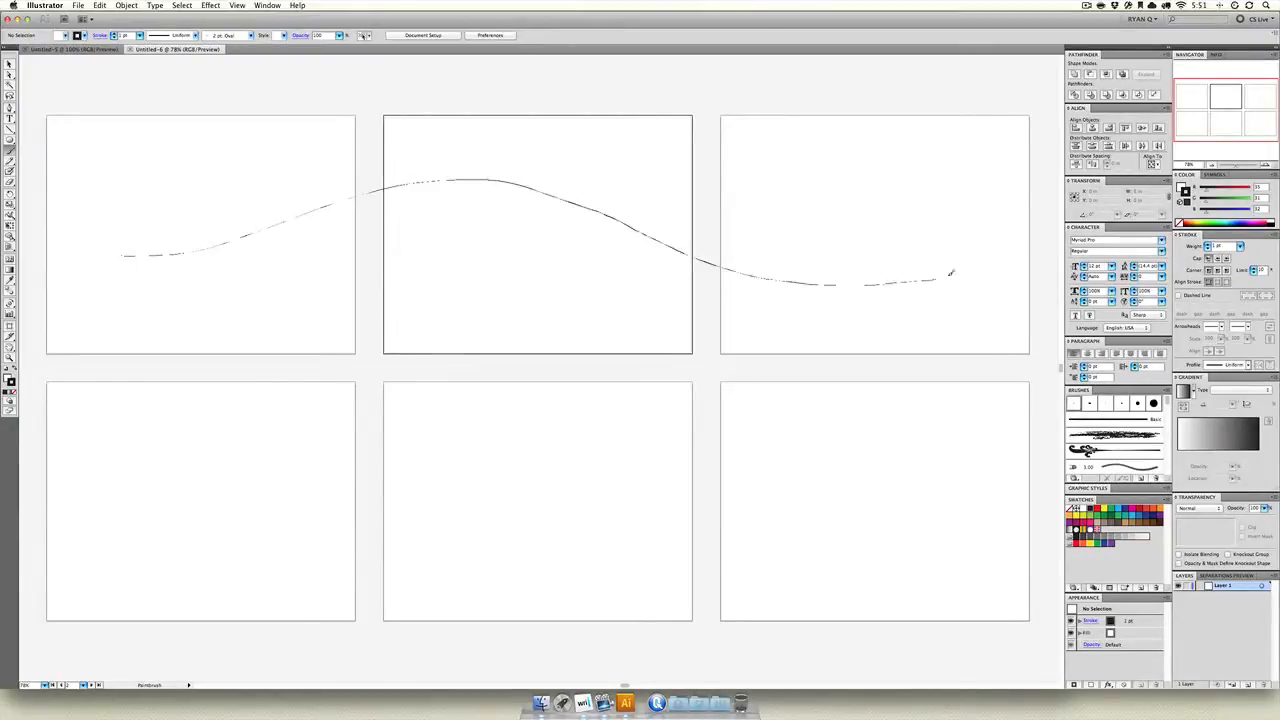
# Paint a wavy outline across the three upper artboards and swap its stroke and fill to make it solid black.
pyautogui.moveTo(1031, 356); pyautogui.dragTo(849, 375)
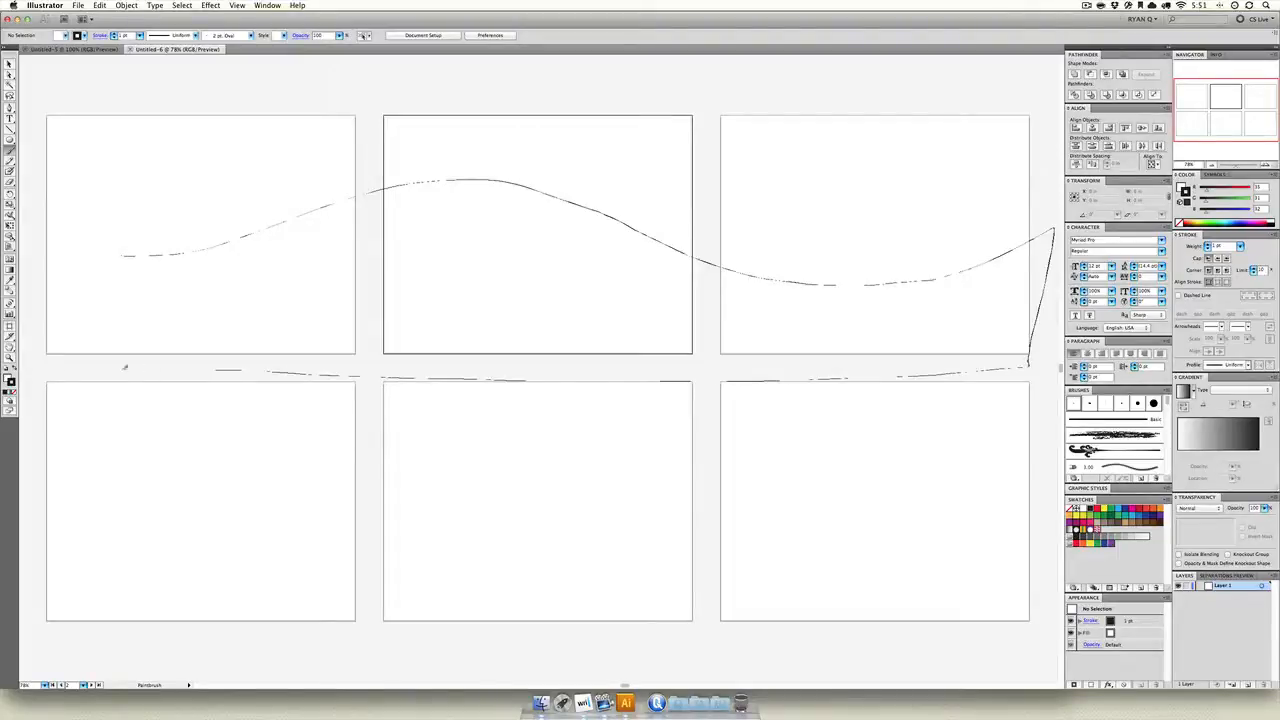
pyautogui.moveTo(84, 254); pyautogui.dragTo(84, 254)
pyautogui.press('v')
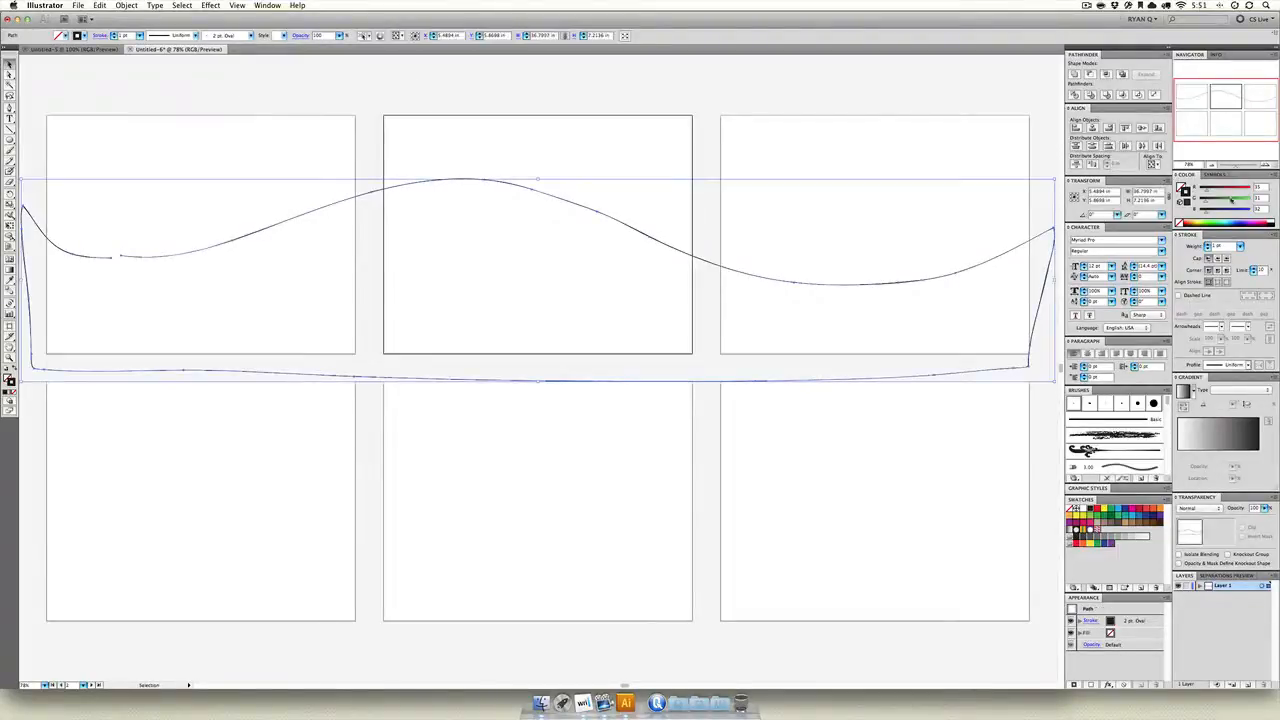
pyautogui.click(14, 371)
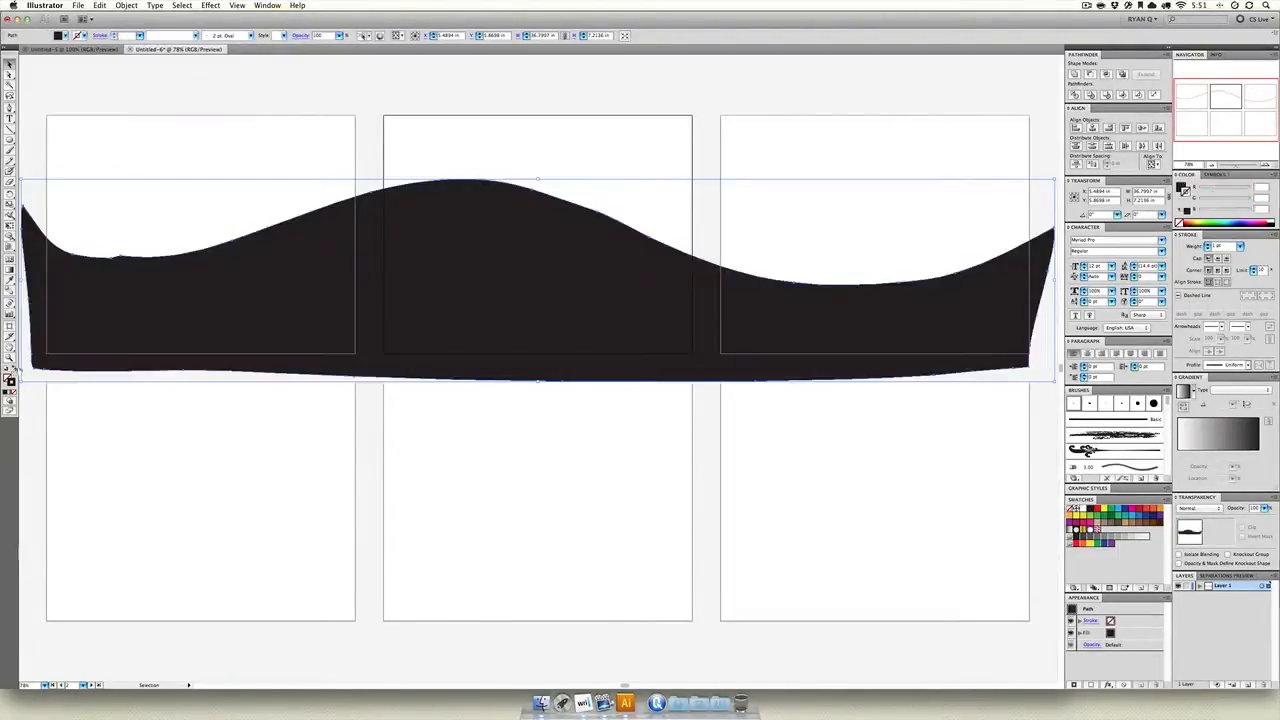
pyautogui.click(312, 105)
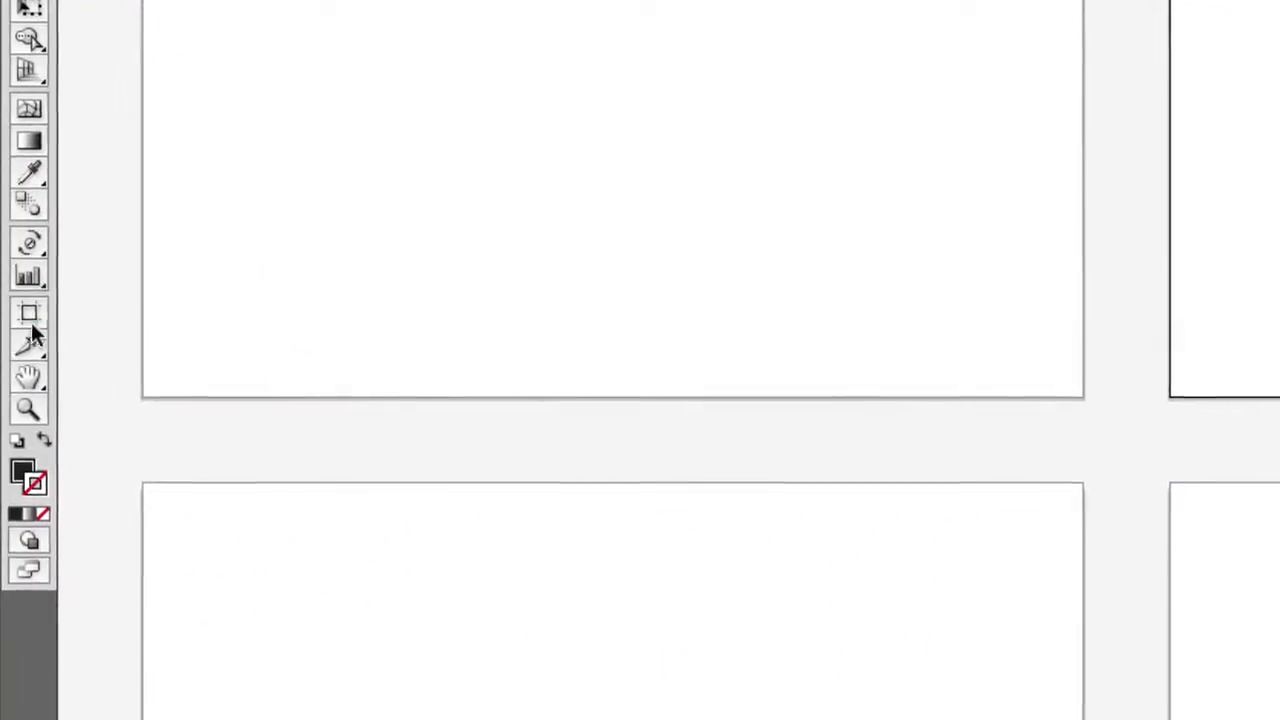
# Shrink Artboard 2 with the Artboard tool and move it above the upper row.
pyautogui.click(28, 314)
pyautogui.scroll(5, 1171, 216)
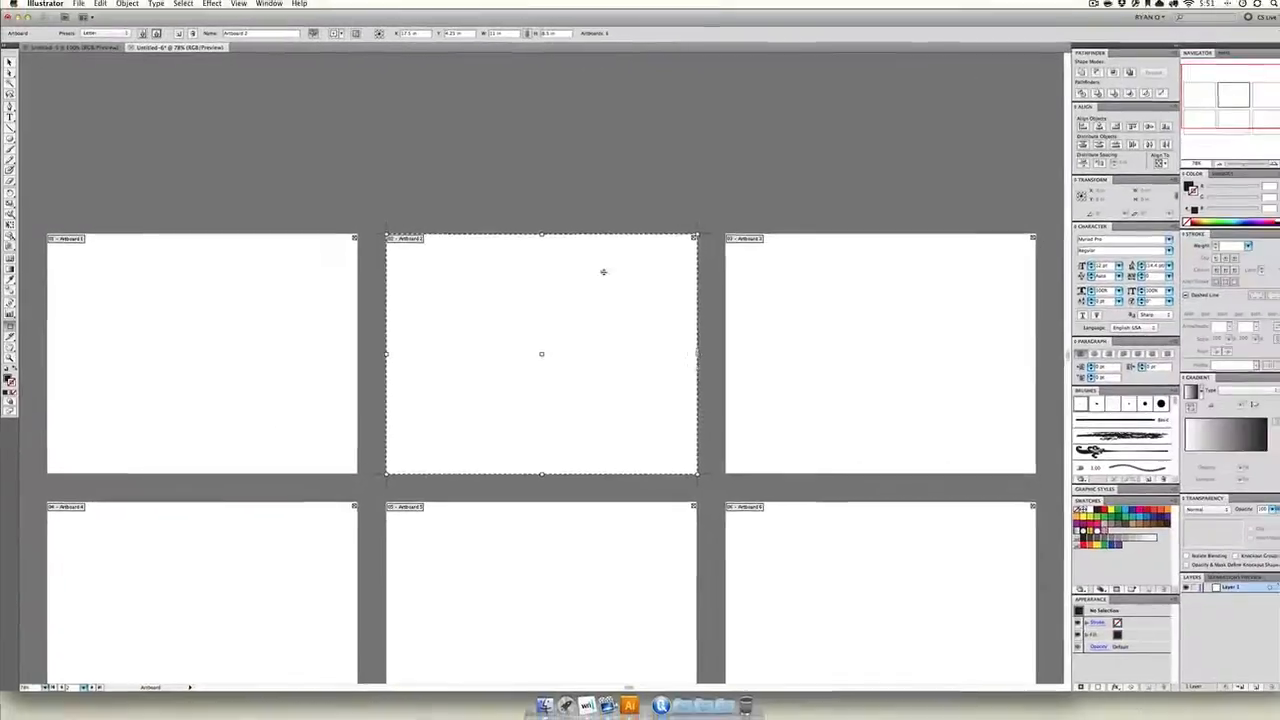
pyautogui.moveTo(1055, 312); pyautogui.dragTo(1053, 199)
pyautogui.moveTo(537, 266); pyautogui.dragTo(340, 201)
pyautogui.moveTo(437, 148); pyautogui.dragTo(602, 138)
# Move Artboard 1 upward and set its size to 8.5 in wide by 11 in high.
pyautogui.click(278, 287)
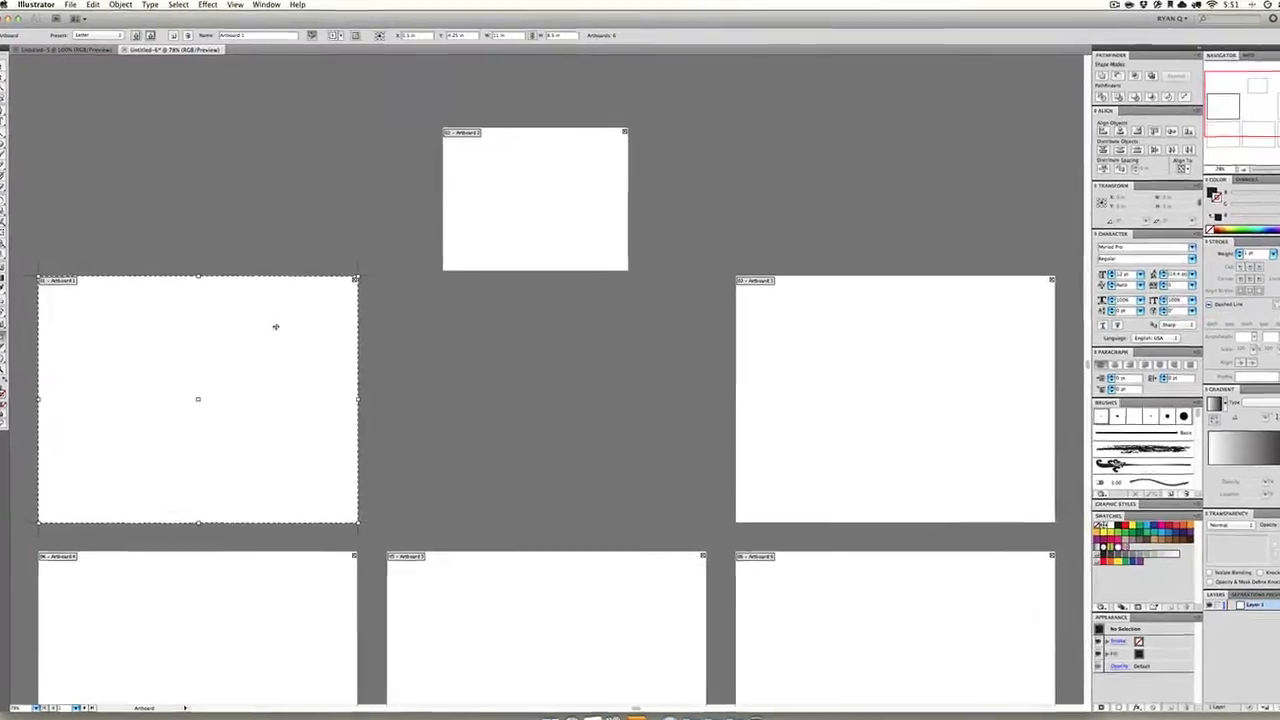
pyautogui.moveTo(273, 316); pyautogui.dragTo(282, 220)
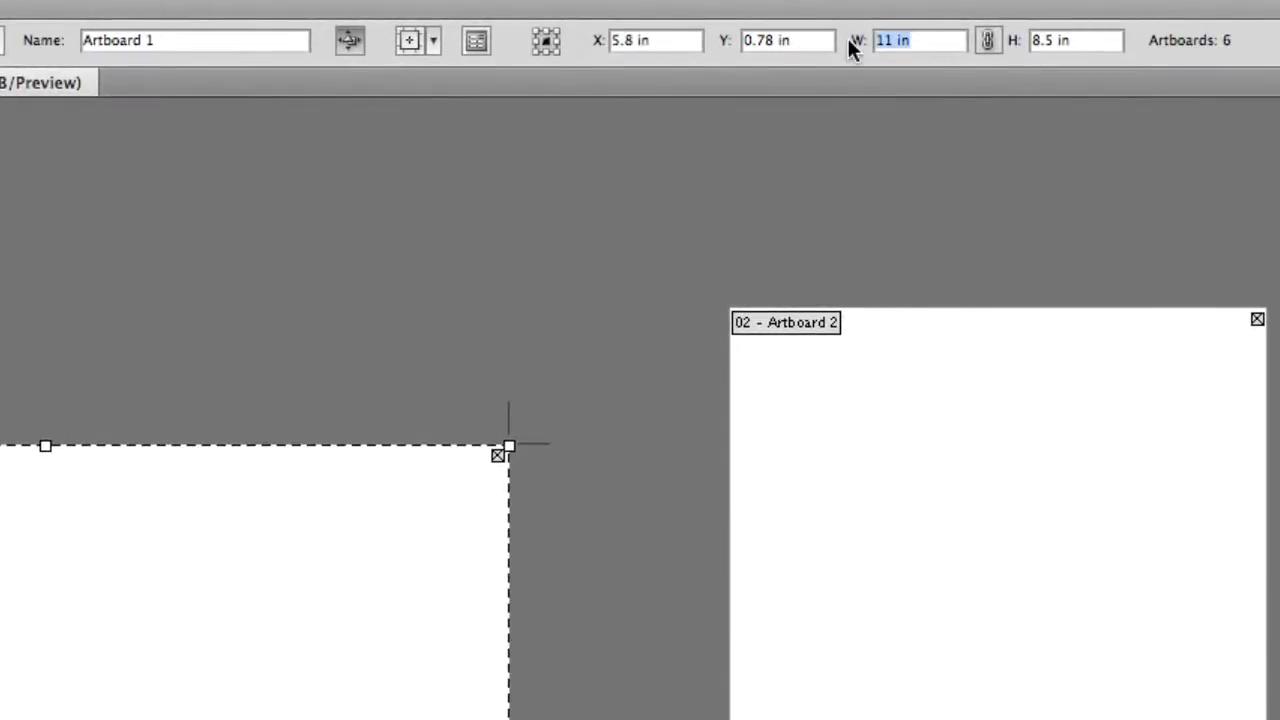
pyautogui.write('8.5')
pyautogui.press('Return')
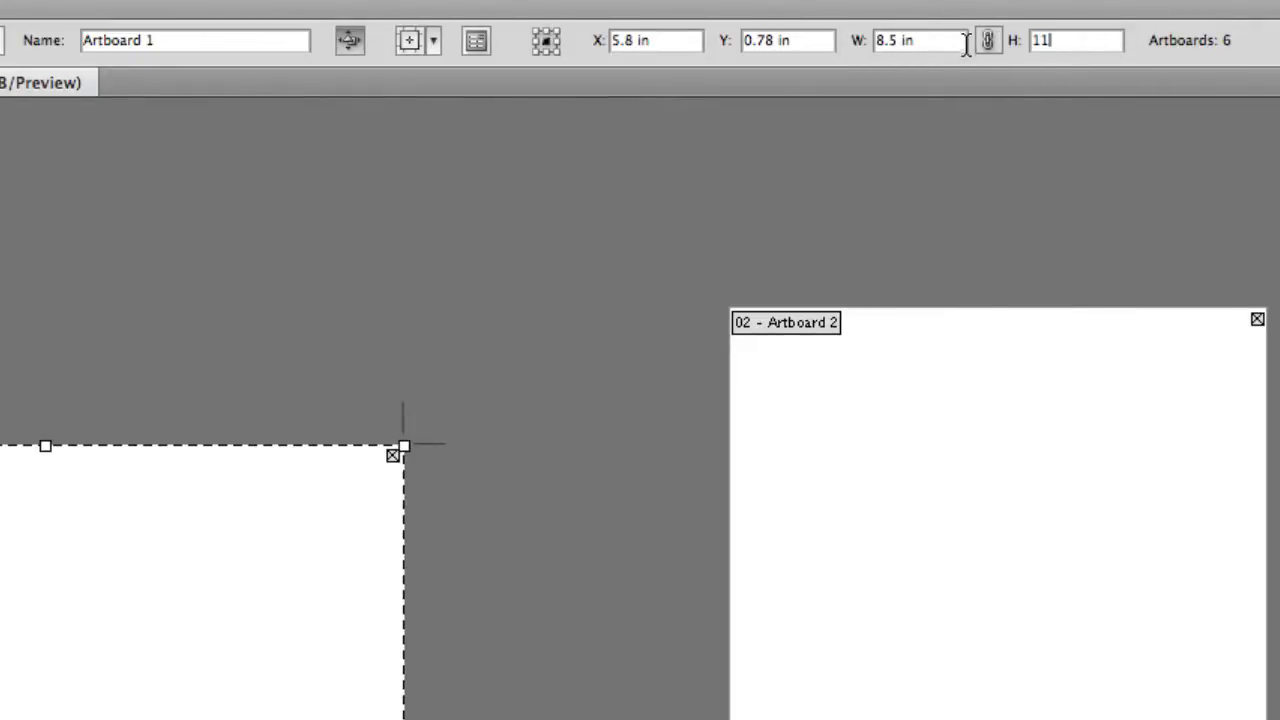
# Place Artboard 2 beside Artboard 1 at about 3.35 by 1.77 in, and fit a reduced Artboard 3 beneath it.
pyautogui.moveTo(1008, 619); pyautogui.dragTo(822, 595)
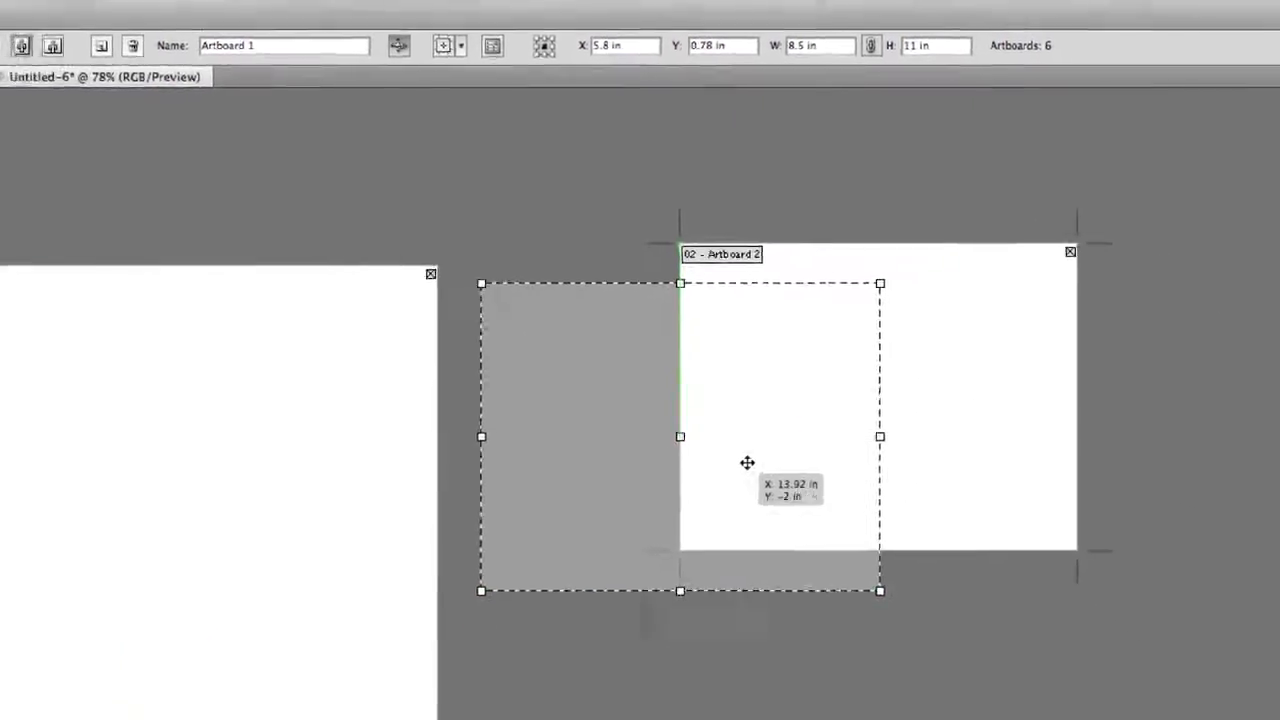
pyautogui.moveTo(697, 361); pyautogui.dragTo(697, 361)
pyautogui.moveTo(759, 393); pyautogui.dragTo(637, 266)
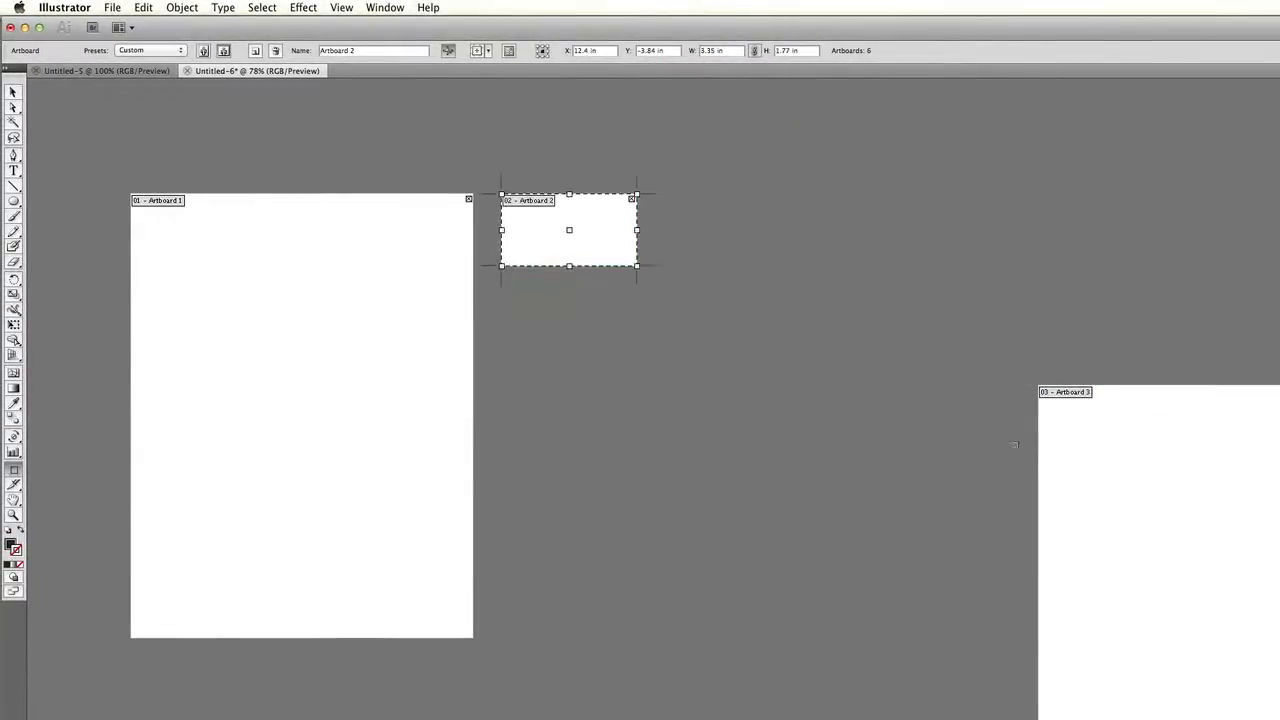
pyautogui.moveTo(1159, 482); pyautogui.dragTo(631, 392)
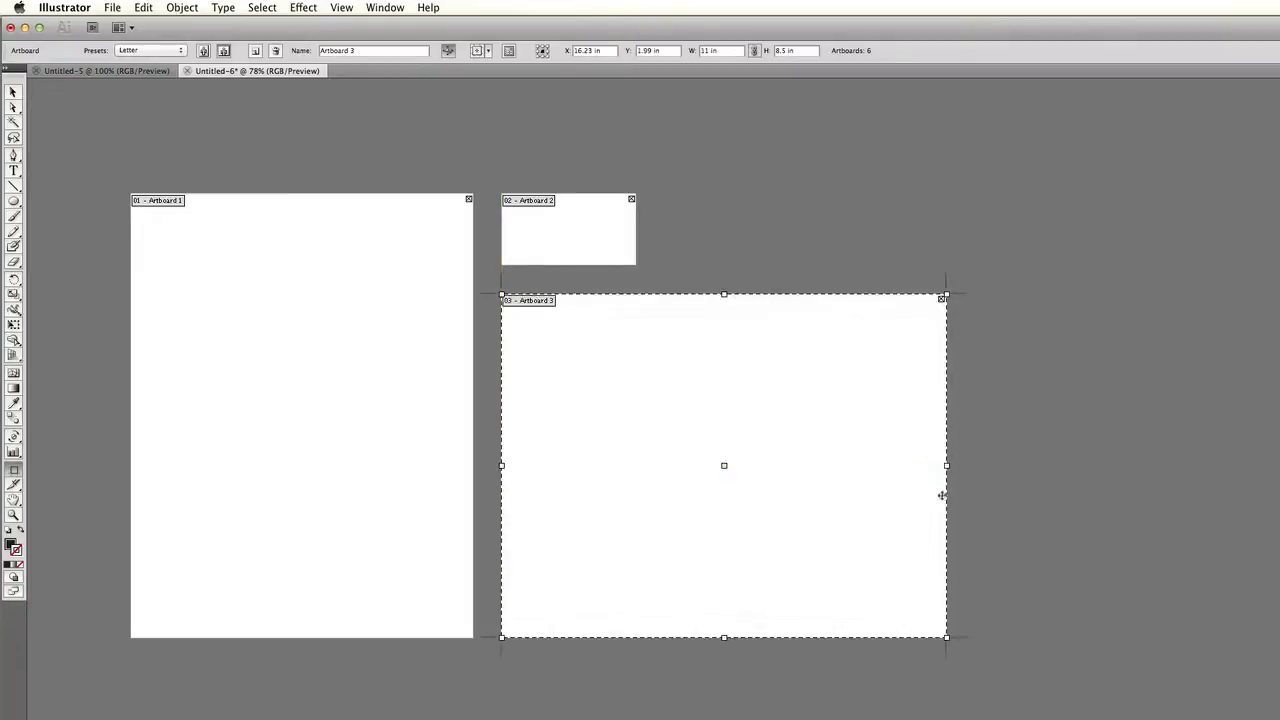
pyautogui.moveTo(946, 637); pyautogui.dragTo(756, 450)
# Place Artboard 5 beside Artboards 2 and 3, top-aligned with Artboard 1, and delete the two leftover artboards.
pyautogui.moveTo(985, 719); pyautogui.dragTo(1046, 296)
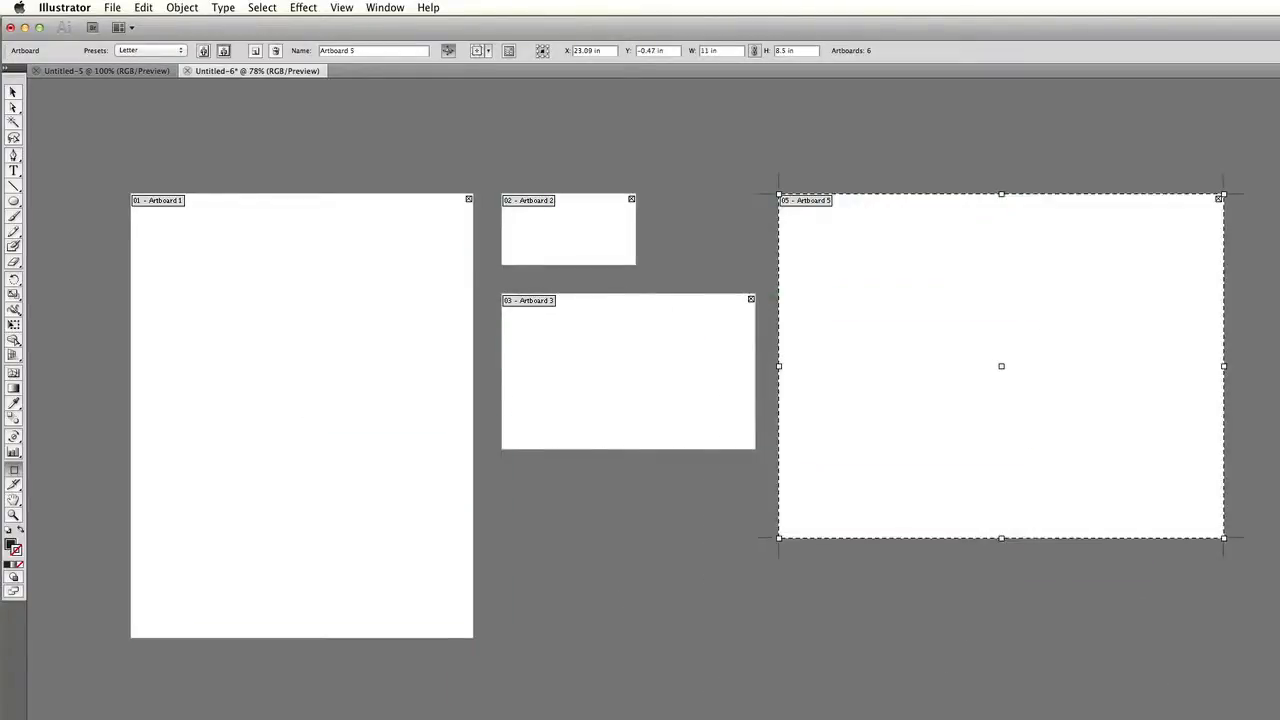
pyautogui.click(290, 719)
pyautogui.press('Delete')
pyautogui.click(457, 719)
pyautogui.press('Delete')
pyautogui.click(14, 92)
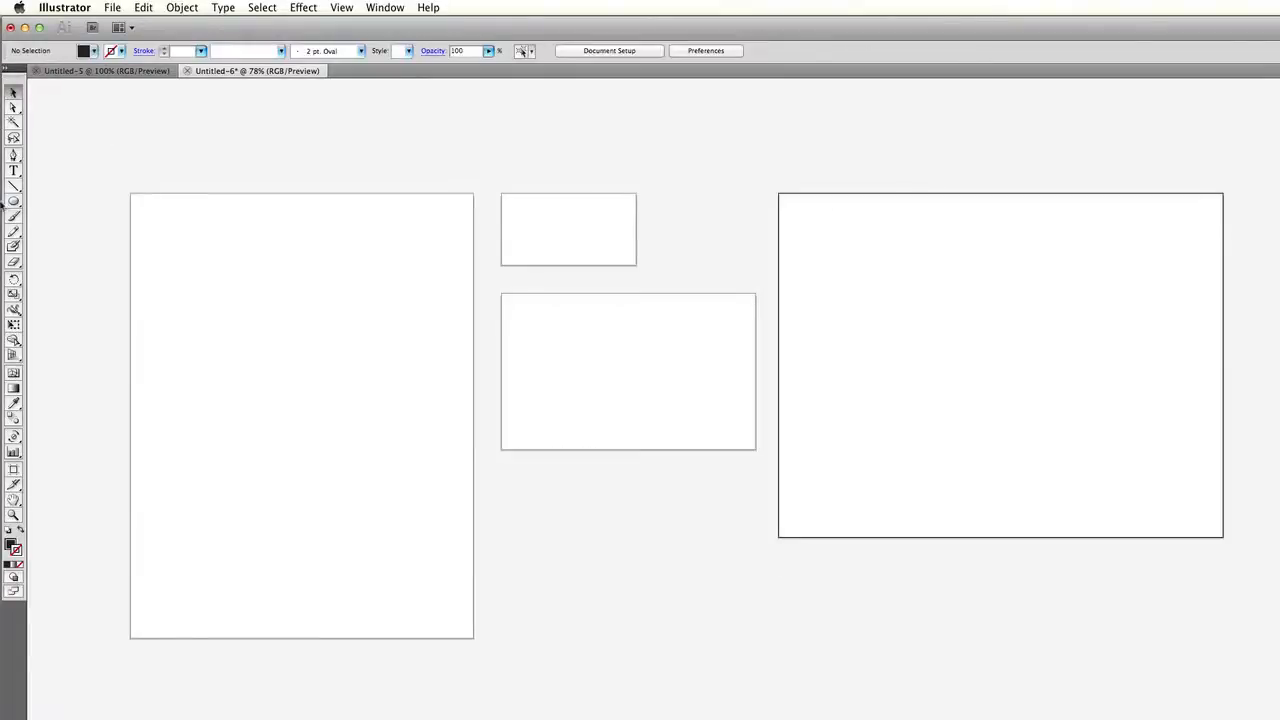
# Draw a rectangle about 8.89 by 1.1 in across the top of the portrait artboard, filled blue without a stroke.
pyautogui.moveTo(12, 200)
pyautogui.mouseDown()
pyautogui.moveTo(486, 251)
pyautogui.moveTo(481, 234)
pyautogui.mouseUp()
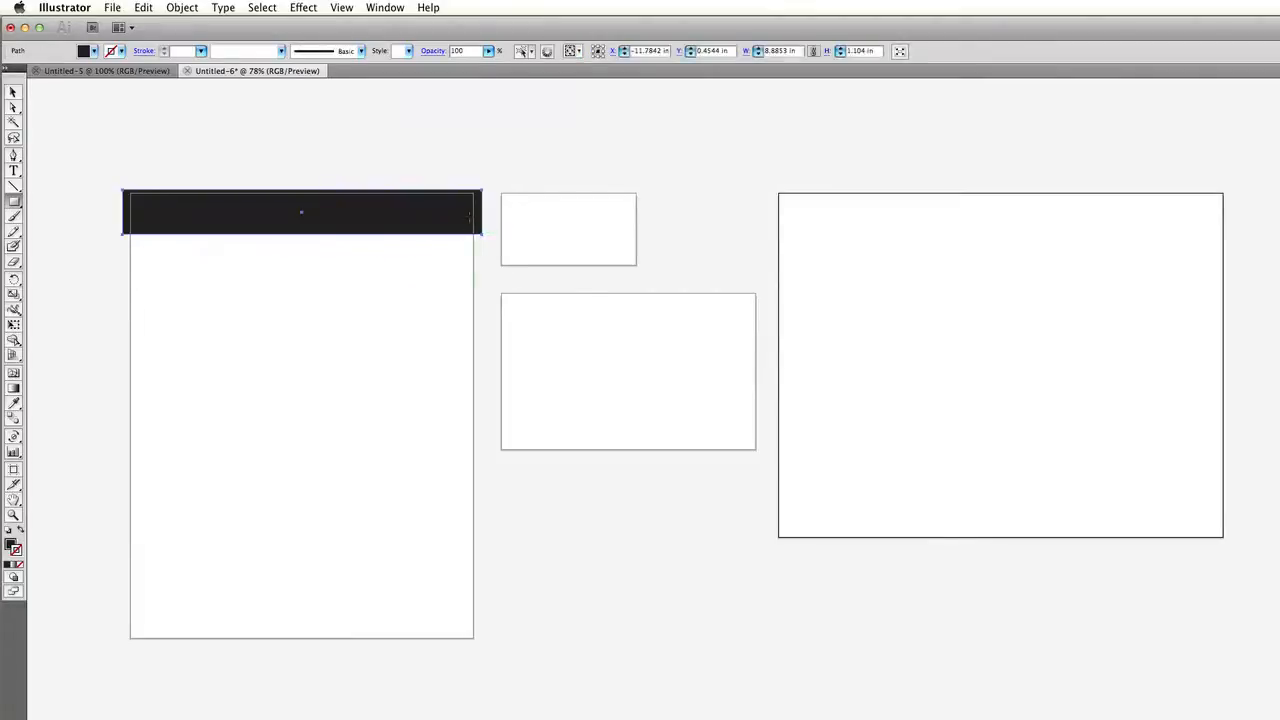
pyautogui.click(14, 92)
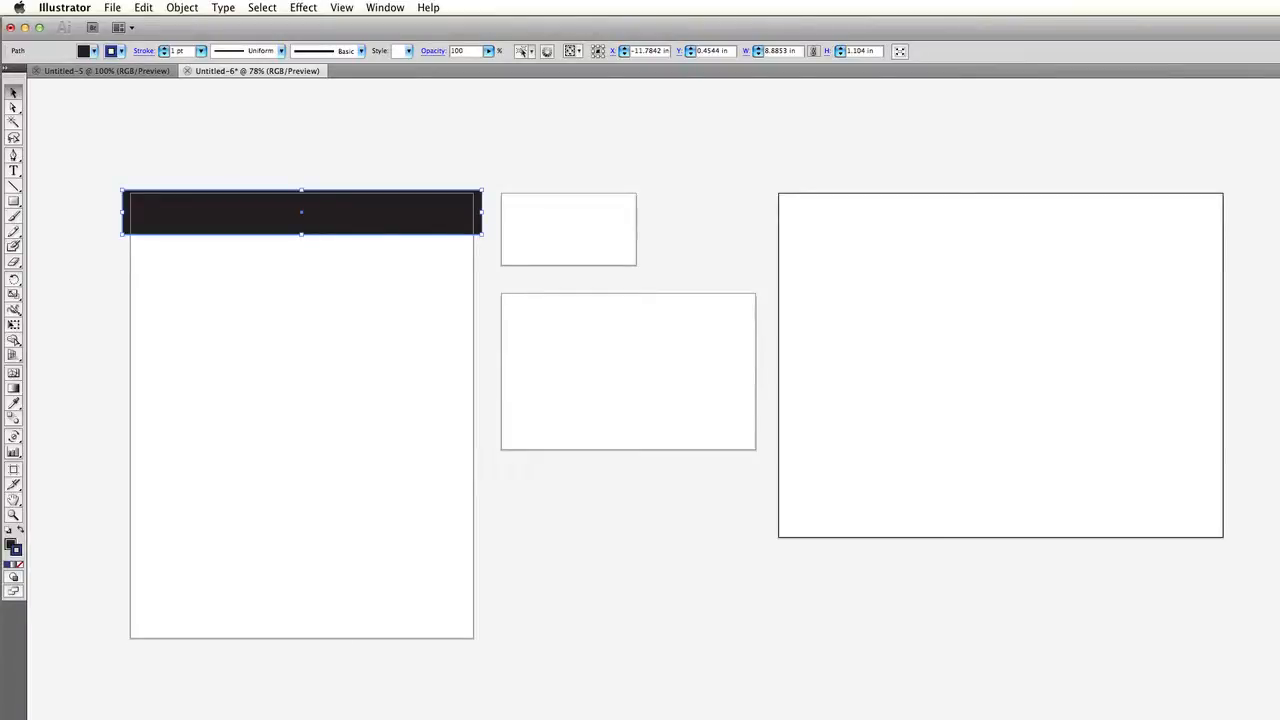
pyautogui.press('/')
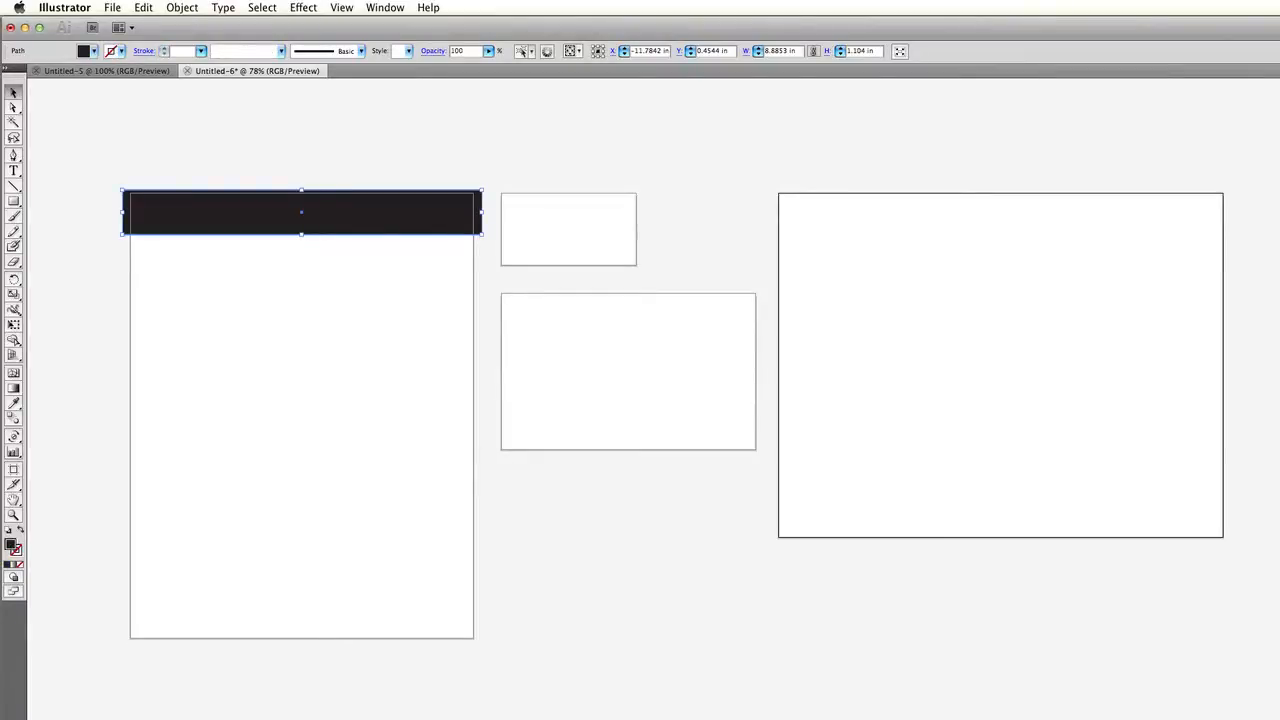
pyautogui.click(293, 402)
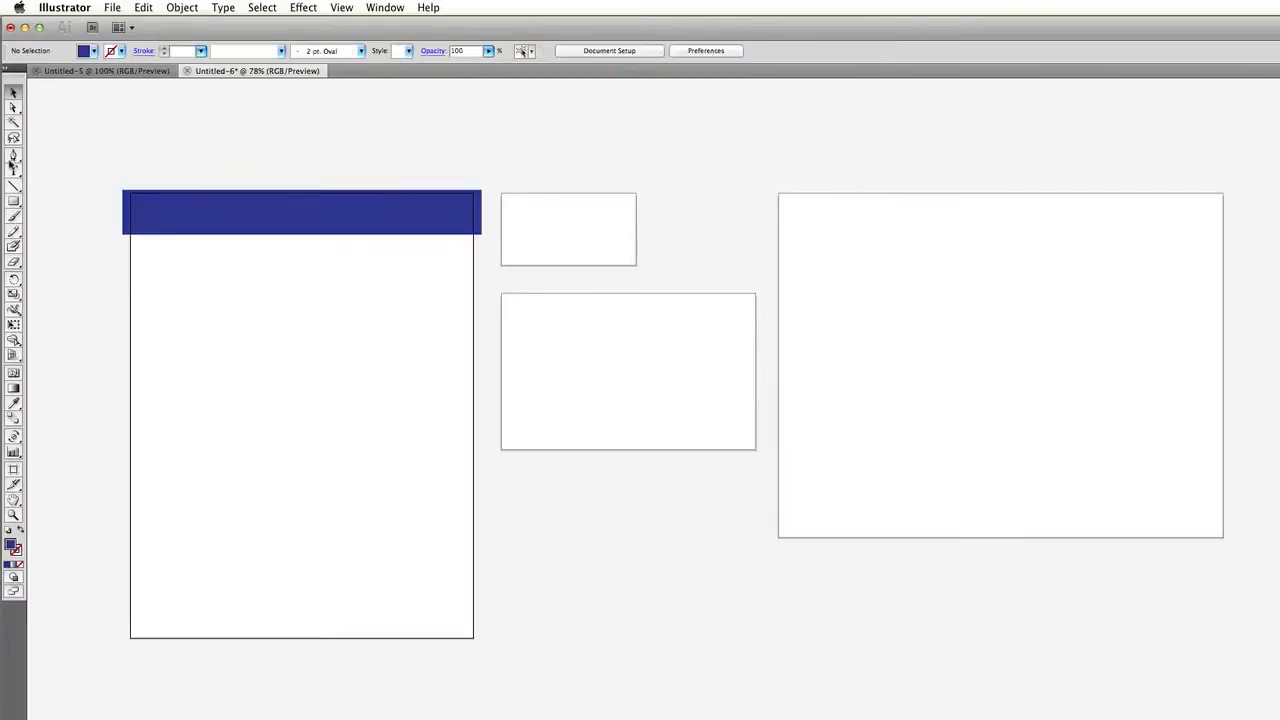
# Add the text "Logo" in white at about 66 pt at the left end of the blue header bar.
pyautogui.click(14, 170)
pyautogui.click(248, 400)
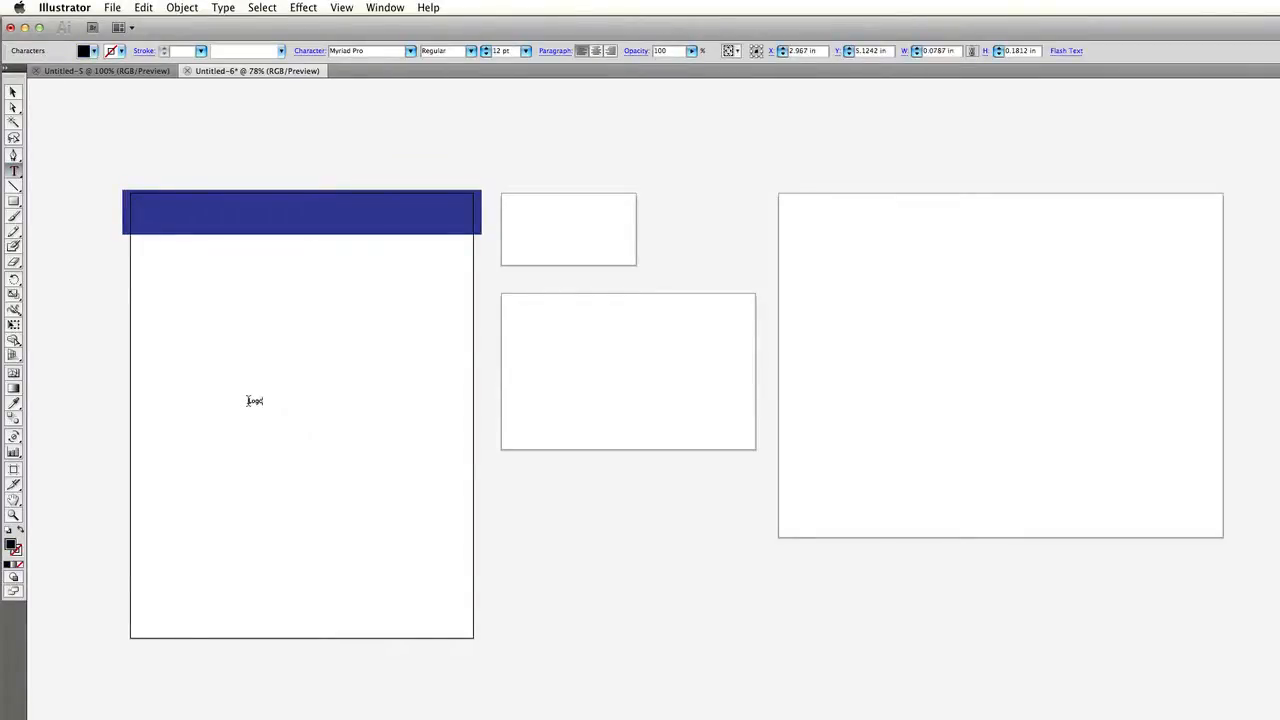
pyautogui.click(14, 92)
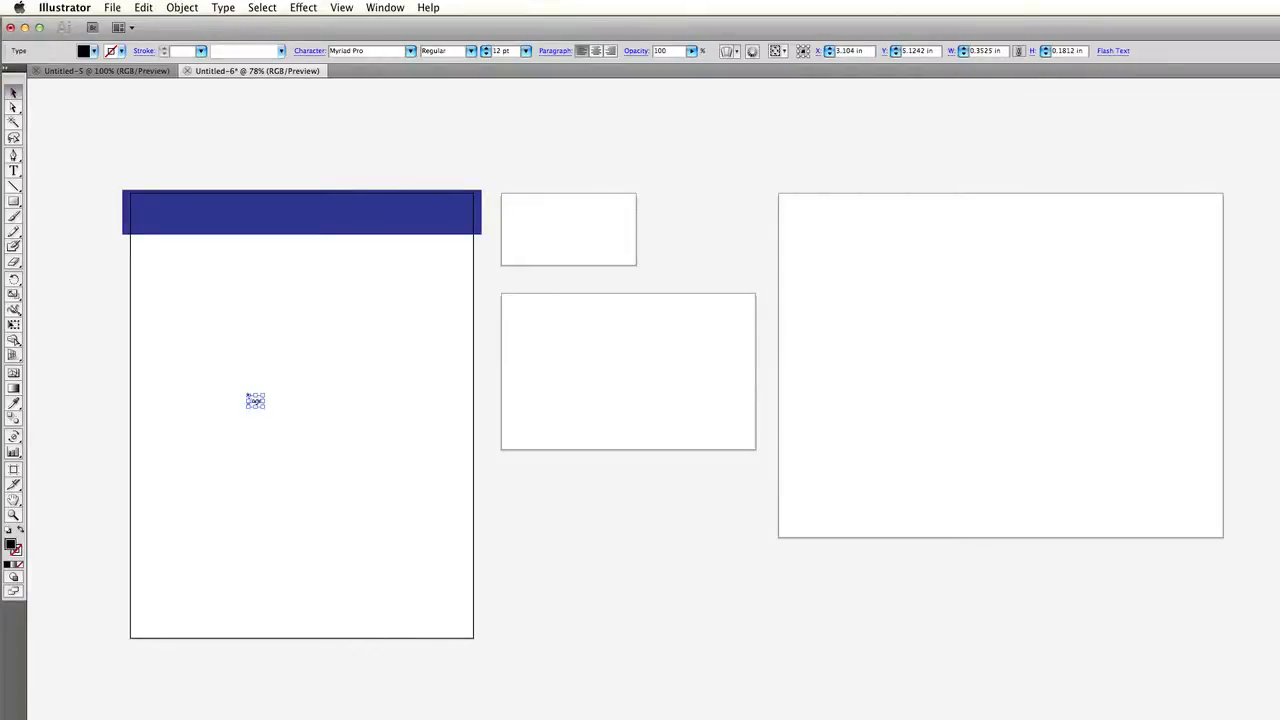
pyautogui.moveTo(265, 408); pyautogui.dragTo(212, 219)
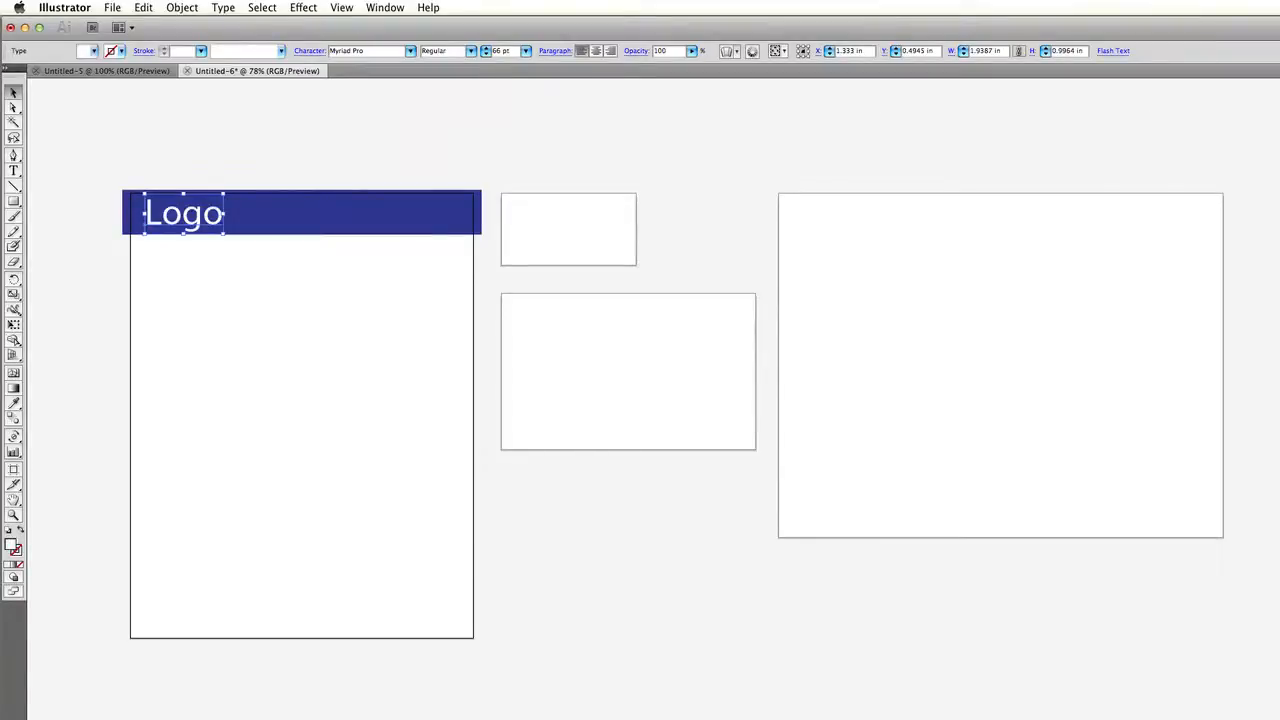
pyautogui.click(312, 296)
# Copy the blue bar to the portrait artboard's bottom edge, color it red and reduce its height to about 0.36 in.
pyautogui.moveTo(329, 211); pyautogui.dragTo(340, 654)
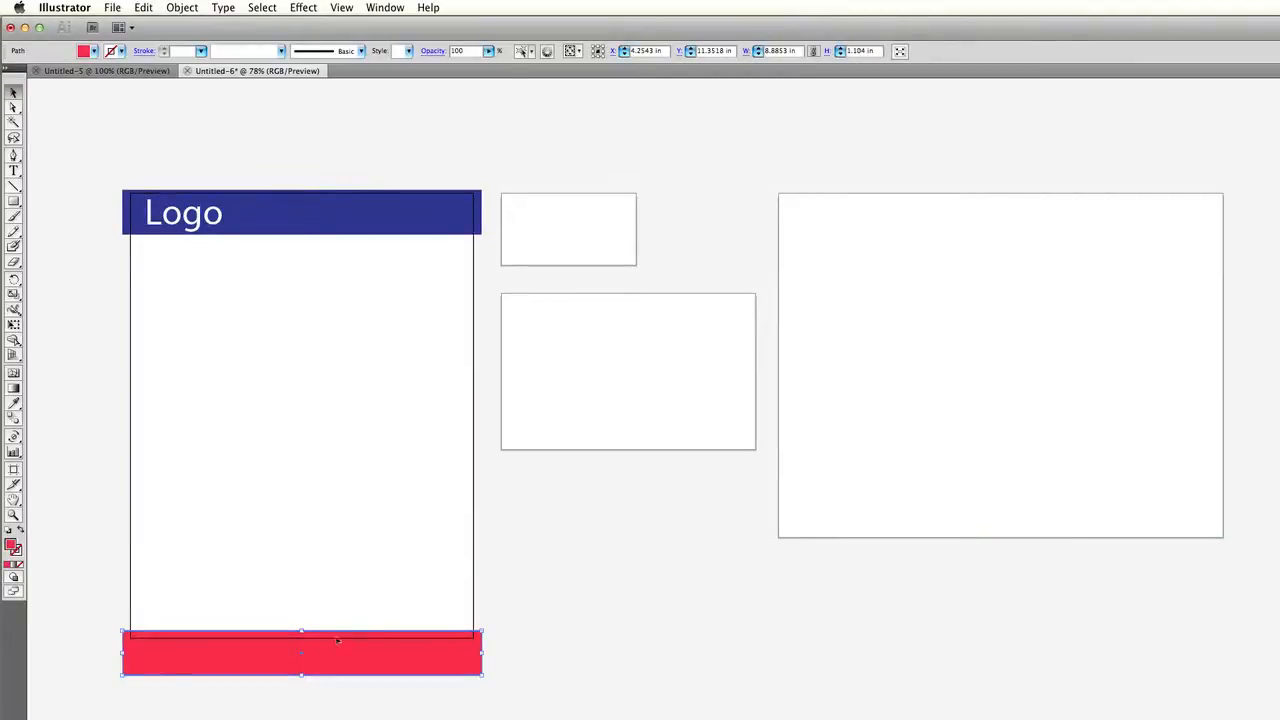
pyautogui.moveTo(300, 677); pyautogui.dragTo(303, 644)
pyautogui.click(580, 638)
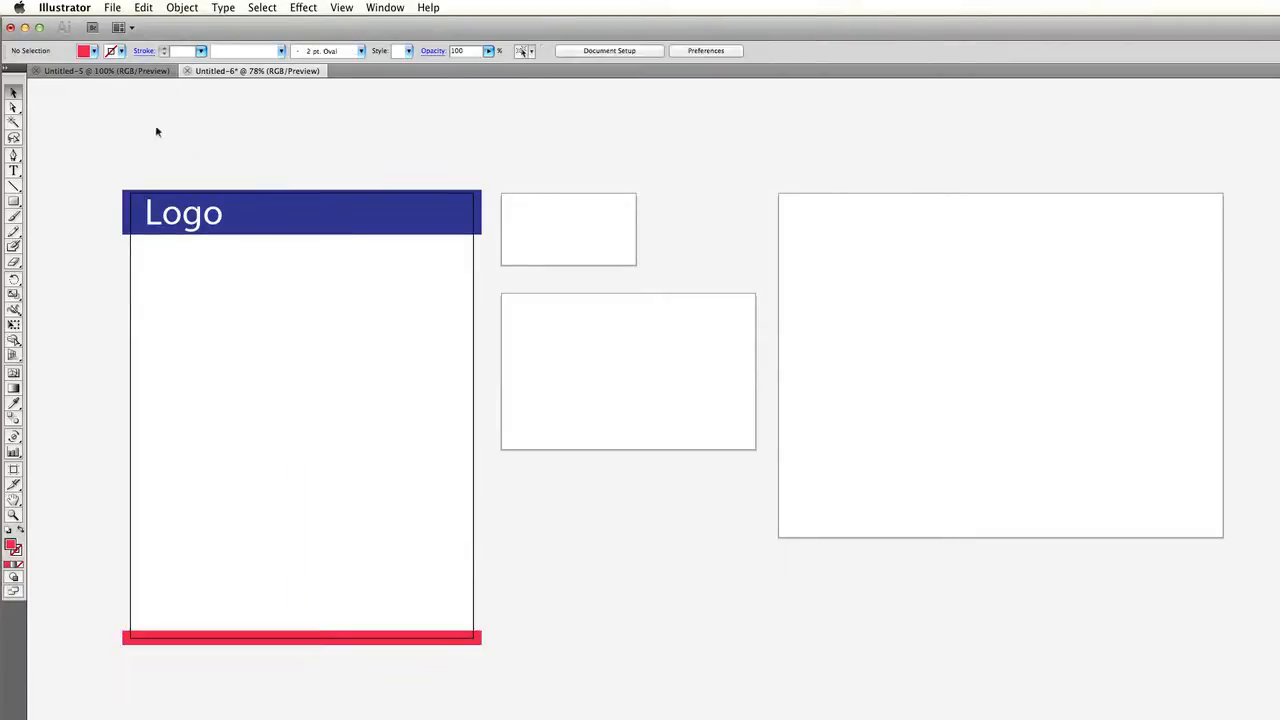
# Copy the header bar and logo onto the smallest artboard, scaled to about 3.5 in wide, and extend the bar past its left edge.
pyautogui.moveTo(154, 129); pyautogui.dragTo(291, 266)
pyautogui.moveTo(230, 208); pyautogui.dragTo(610, 216)
pyautogui.moveTo(860, 236); pyautogui.dragTo(645, 210)
pyautogui.click(766, 229)
pyautogui.click(733, 221)
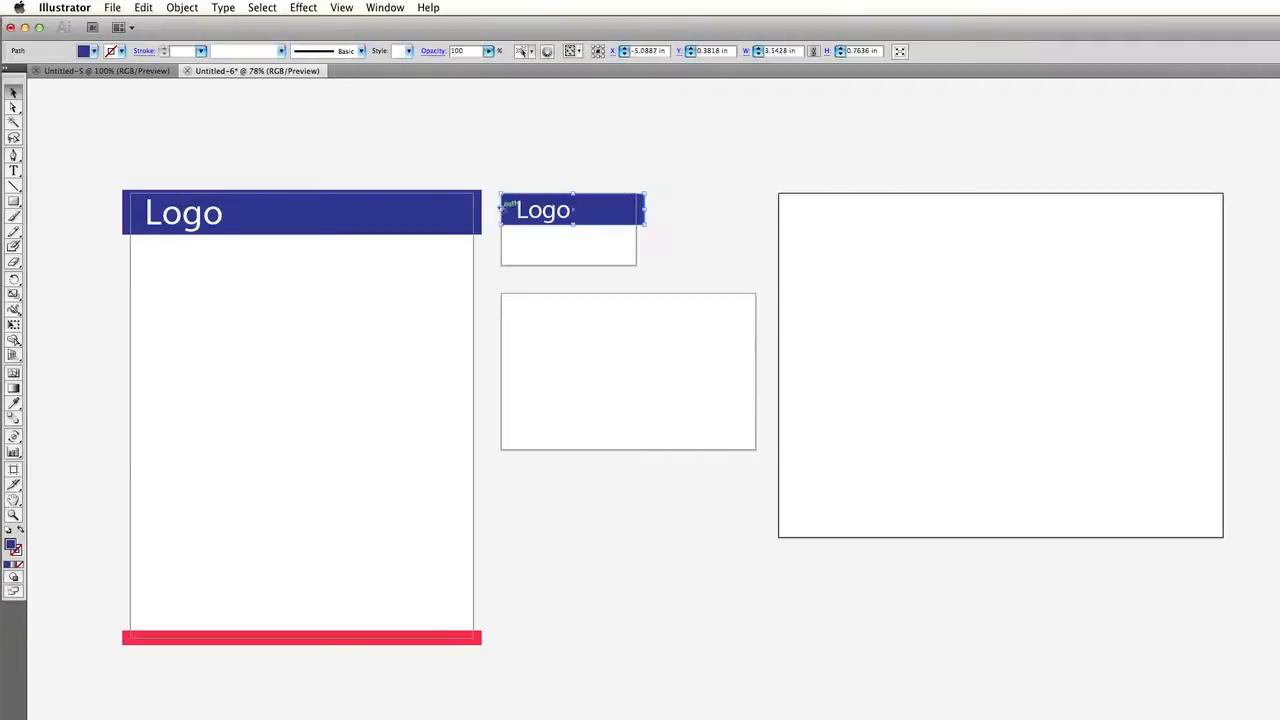
pyautogui.moveTo(501, 208); pyautogui.dragTo(490, 208)
pyautogui.moveTo(570, 192); pyautogui.dragTo(648, 187)
# Copy the red footer strip to the smallest artboard's bottom edge and scale it to the width of the small header.
pyautogui.moveTo(376, 645); pyautogui.dragTo(755, 275)
pyautogui.moveTo(860, 270); pyautogui.dragTo(645, 268)
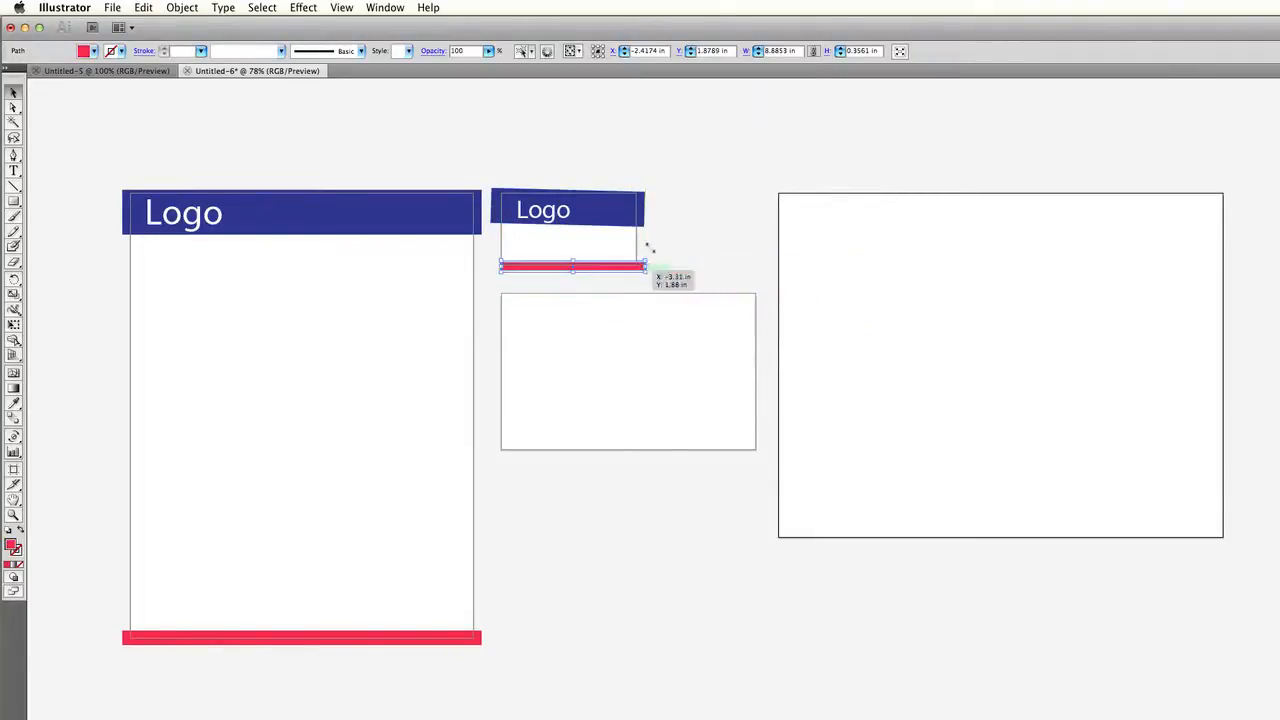
pyautogui.moveTo(574, 224); pyautogui.dragTo(574, 224)
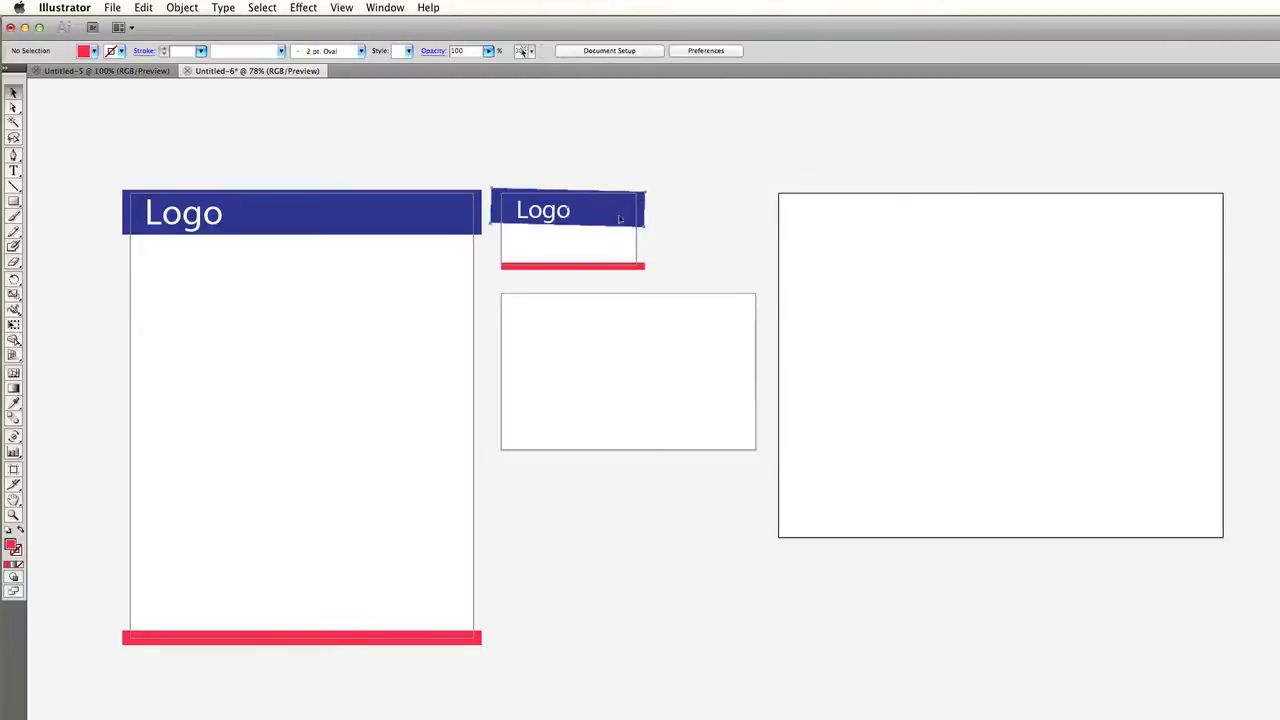
# Straighten the small header bar and copy its header, logo and red strip onto the medium artboard below.
pyautogui.click(619, 219)
pyautogui.moveTo(643, 191); pyautogui.dragTo(608, 316)
pyautogui.click(686, 186)
pyautogui.click(680, 289)
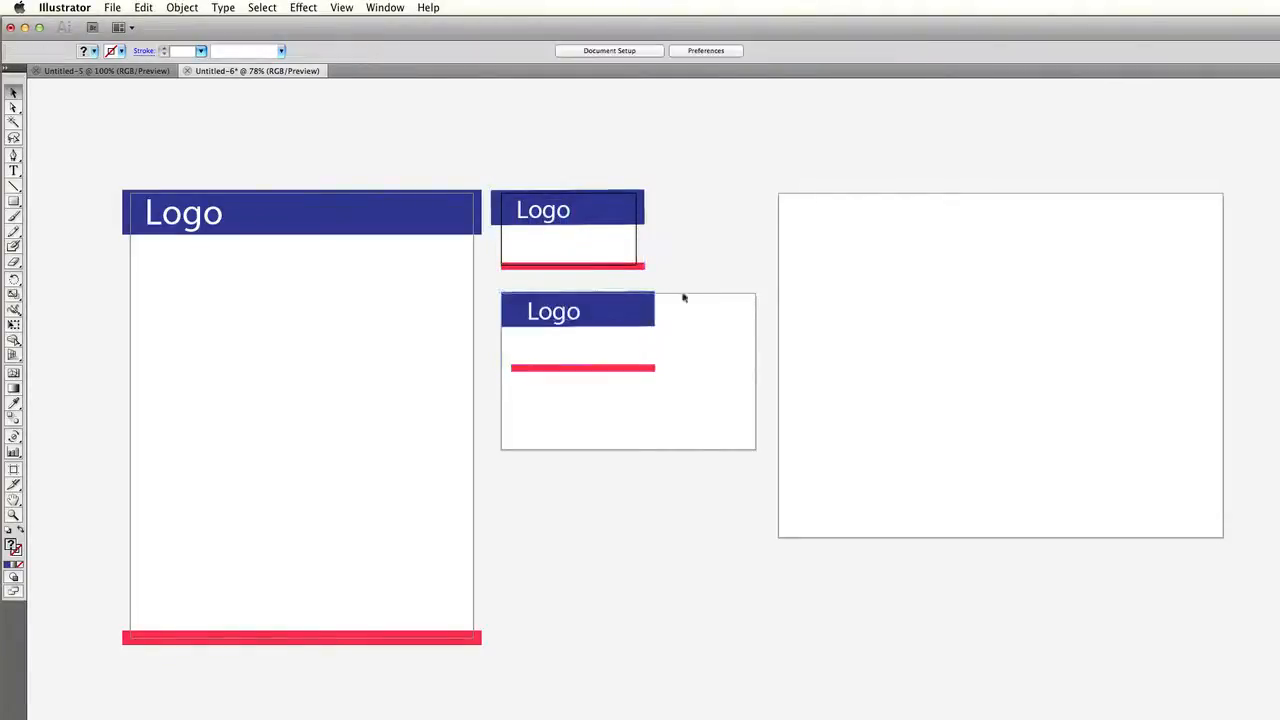
# Clear the red strip off the medium artboard, stretch its blue bar to about 4.18 in tall, and move the logo to the bar's middle.
pyautogui.moveTo(624, 369); pyautogui.dragTo(833, 291)
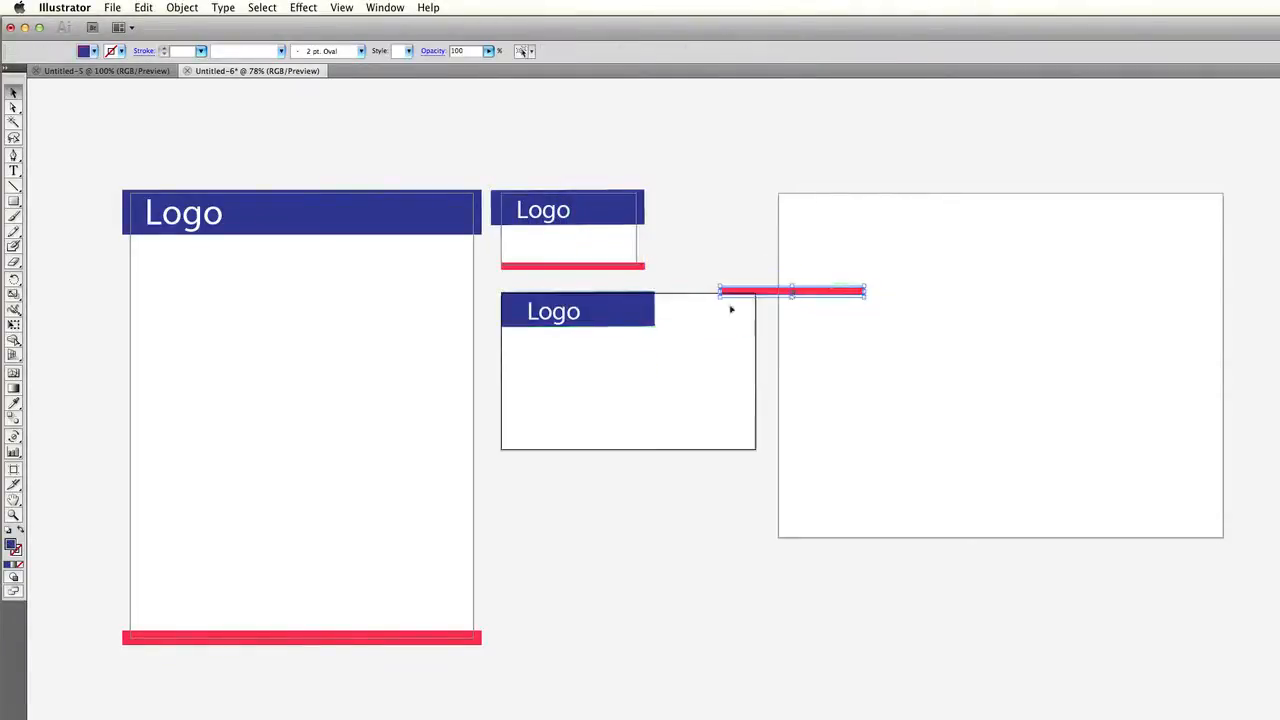
pyautogui.click(631, 319)
pyautogui.moveTo(578, 326); pyautogui.dragTo(579, 458)
pyautogui.moveTo(582, 375); pyautogui.dragTo(577, 371)
pyautogui.moveTo(567, 318); pyautogui.dragTo(585, 370)
# Reshape the displaced red strip into a block about 3.4 by 3.03 in near the medium artboard's bottom-right corner.
pyautogui.click(794, 292)
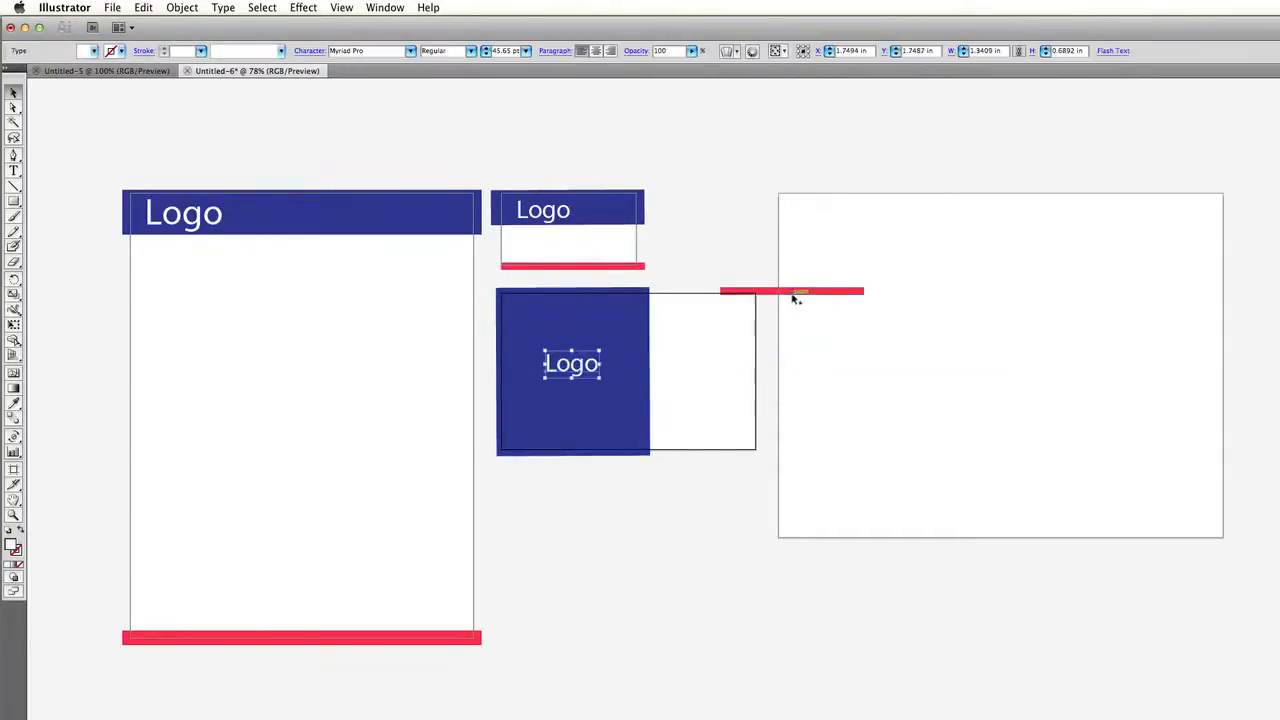
pyautogui.click(866, 303)
pyautogui.click(861, 293)
pyautogui.moveTo(864, 297); pyautogui.dragTo(737, 451)
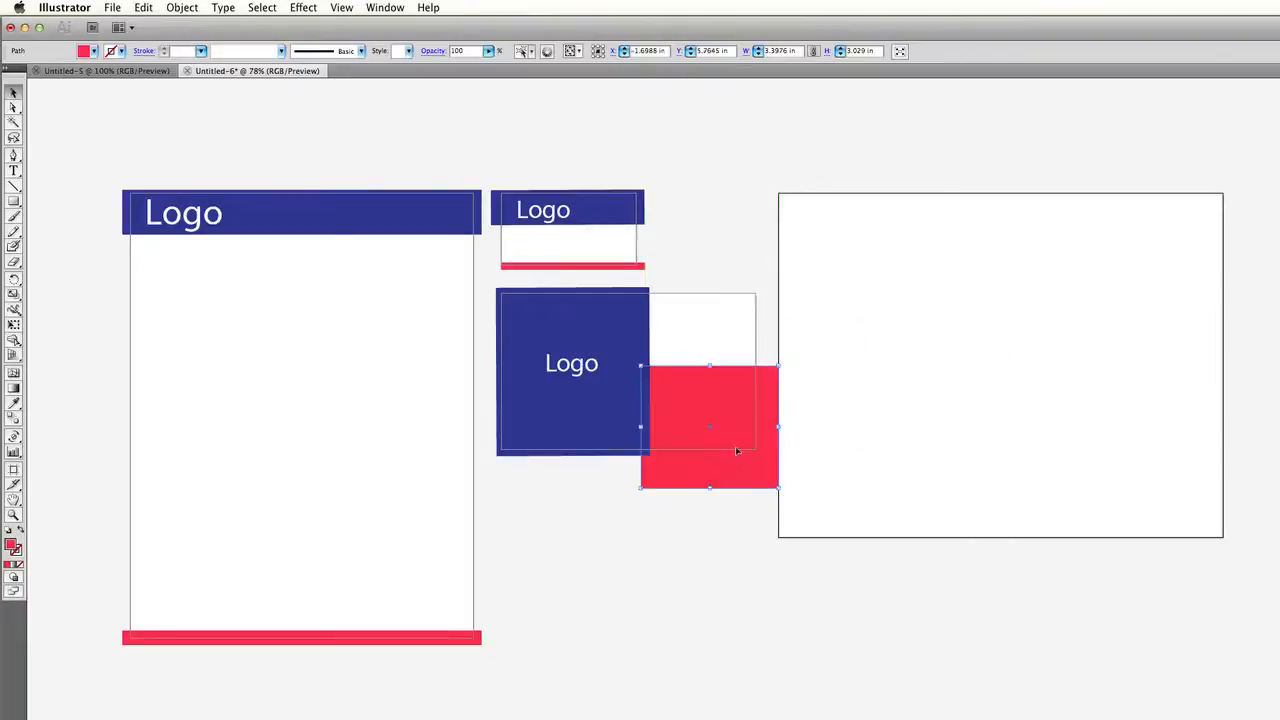
# Nudge the red block left and up over the medium artboard's bottom-right corner and reduce its height from the top edge.
pyautogui.hotkey('shift', 'Left')
pyautogui.hotkey('shift', 'Left')
pyautogui.hotkey('shift', 'Left')
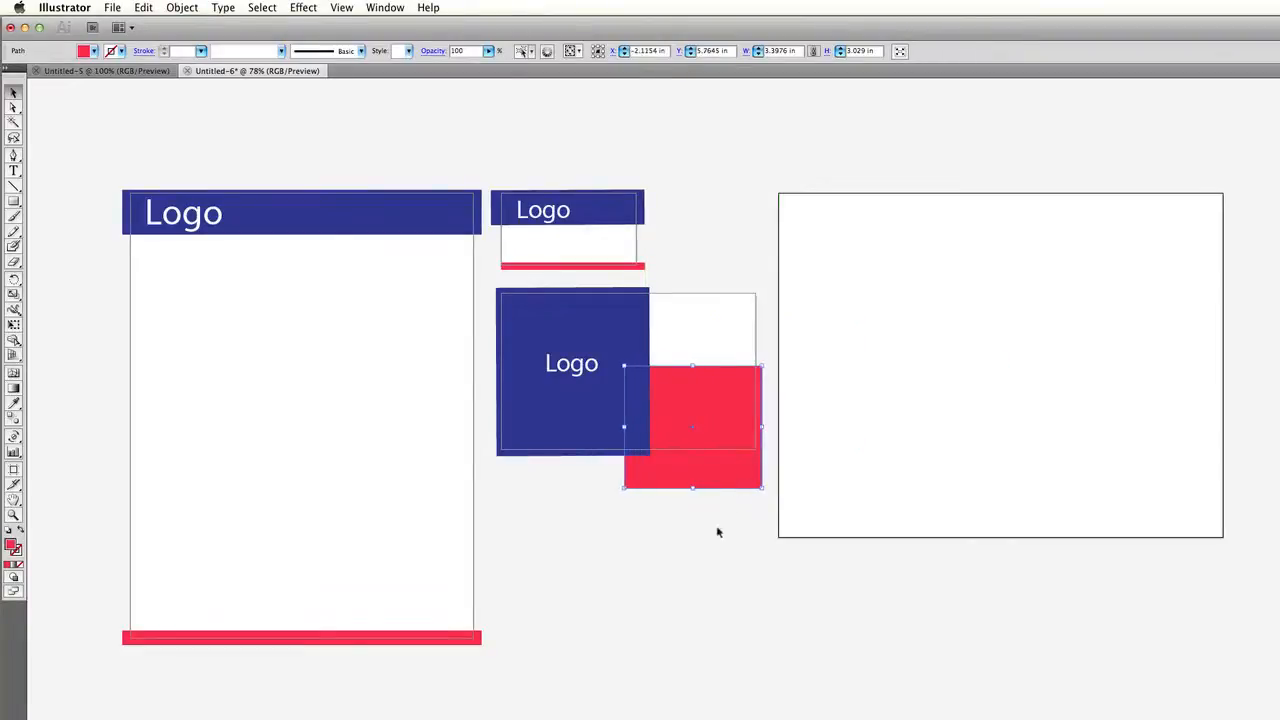
pyautogui.hotkey('shift', 'Up')
pyautogui.hotkey('shift', 'Up')
pyautogui.hotkey('shift', 'Up')
pyautogui.hotkey('shift', 'Up')
pyautogui.hotkey('shift', 'Up')
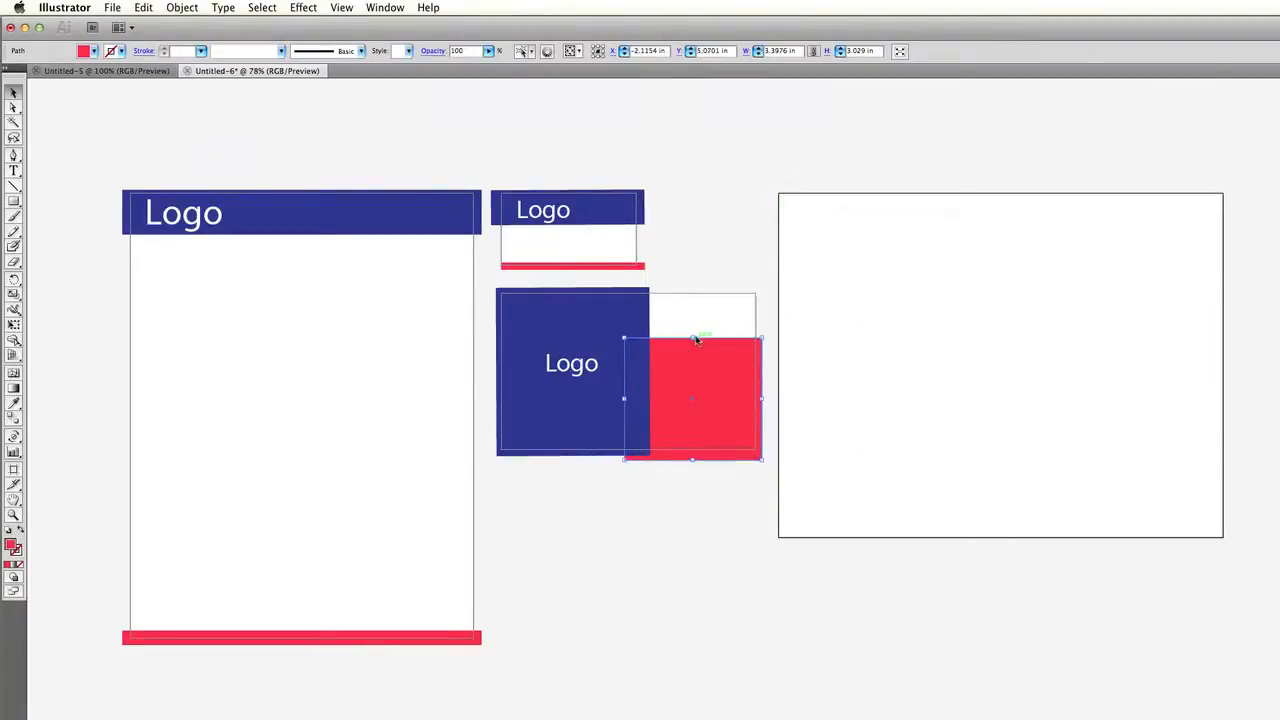
pyautogui.moveTo(697, 338); pyautogui.dragTo(697, 382)
pyautogui.click(727, 292)
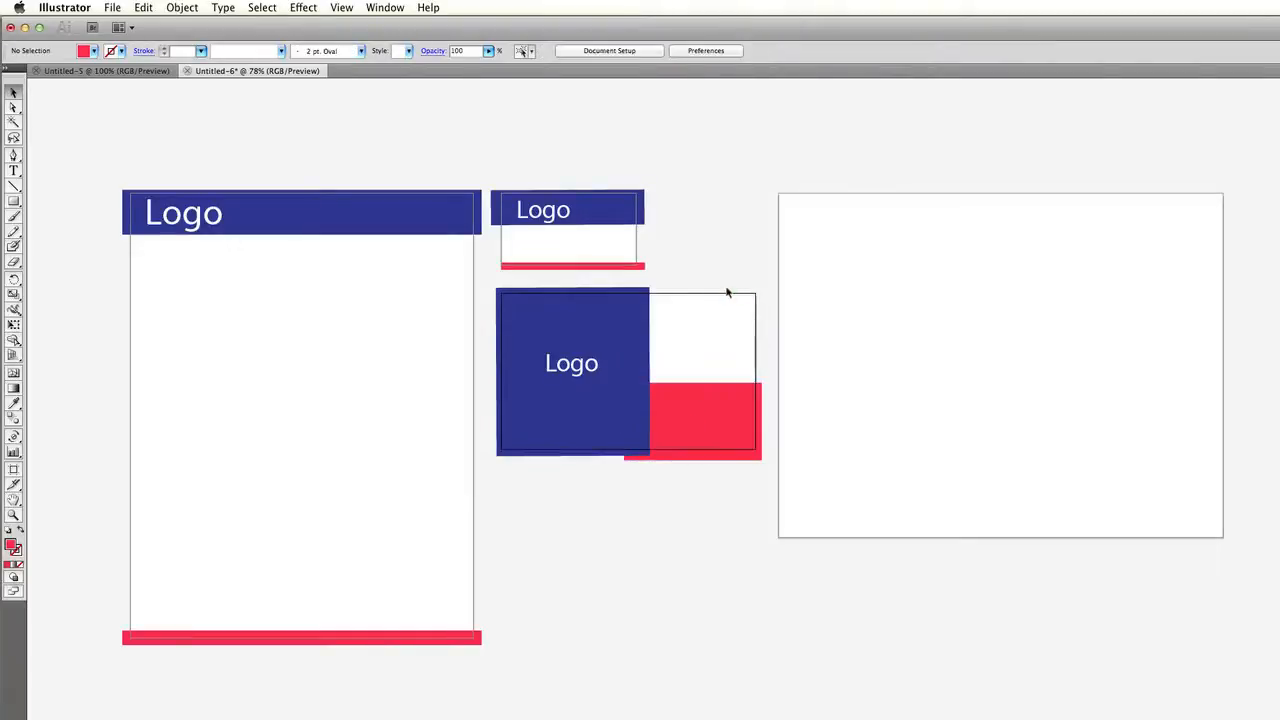
# Copy the portrait artboard's blue bar as a landscape-artboard left panel, about 3.73 by 9 in, and duplicate it along the right edge.
pyautogui.click(627, 343)
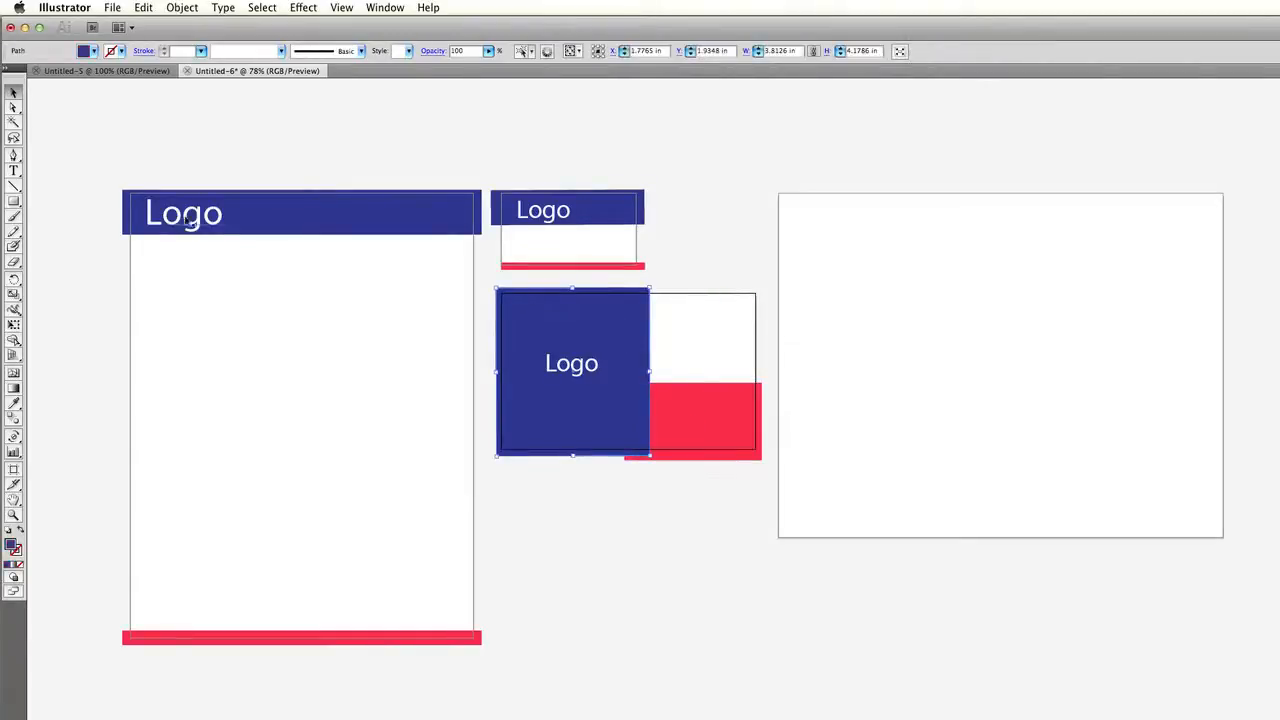
pyautogui.moveTo(335, 223); pyautogui.dragTo(990, 213)
pyautogui.moveTo(1139, 234); pyautogui.dragTo(930, 548)
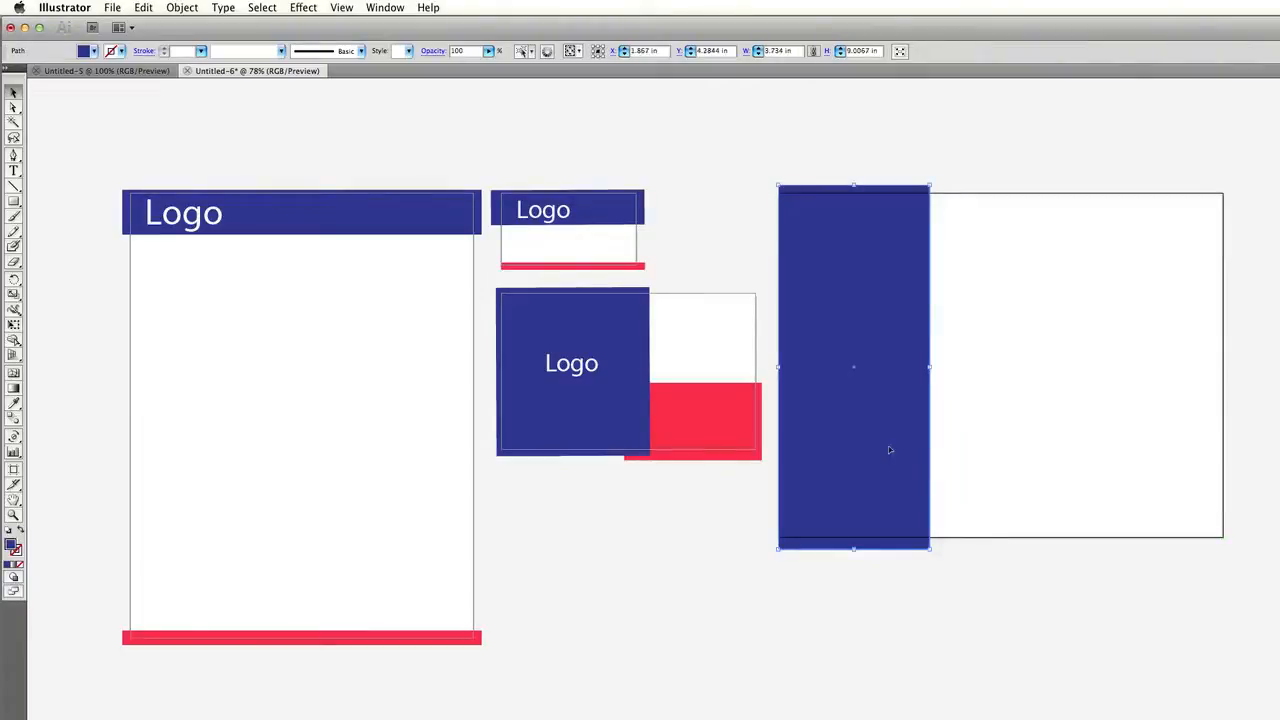
pyautogui.moveTo(889, 450); pyautogui.dragTo(1178, 443)
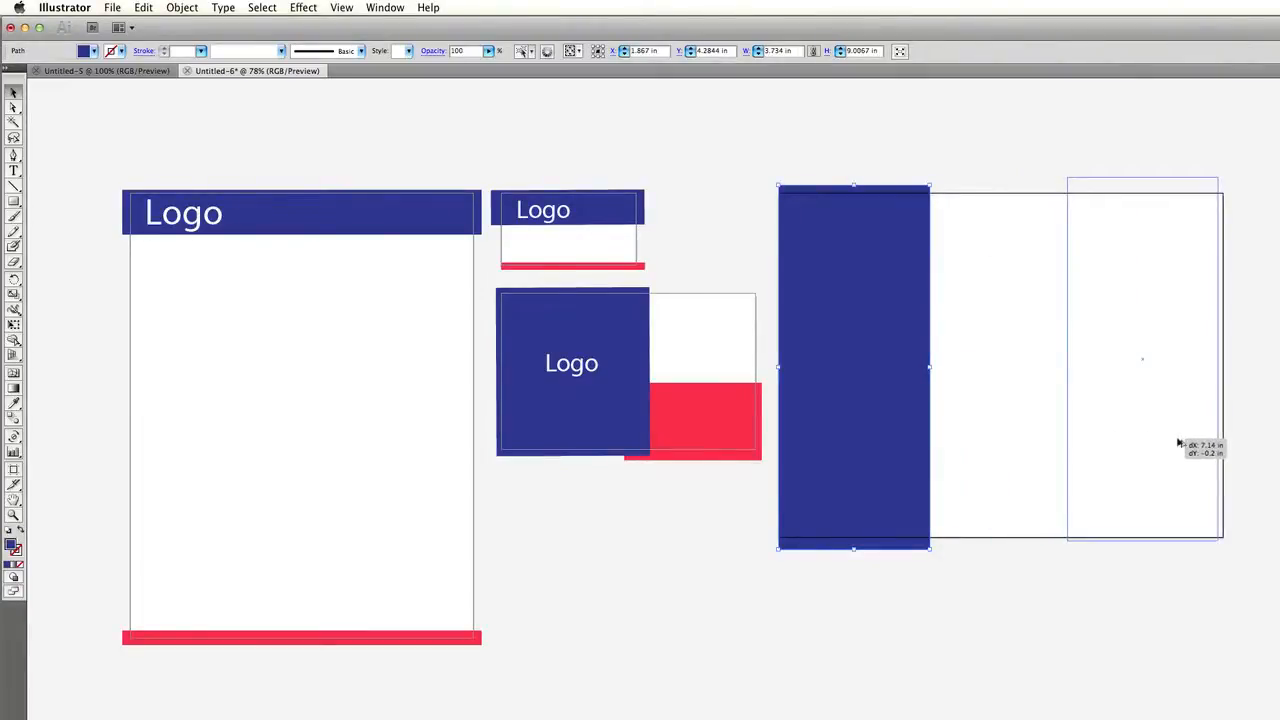
pyautogui.moveTo(1178, 442); pyautogui.dragTo(1186, 447)
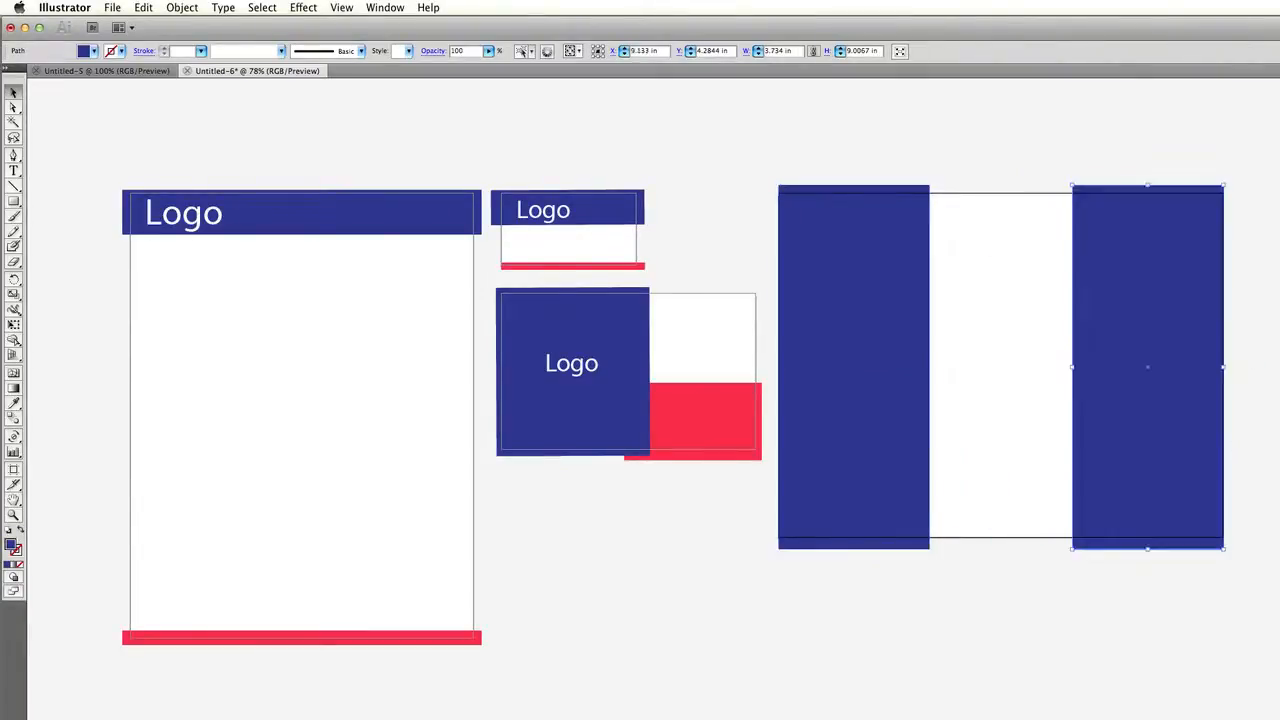
# Place a copy of the logo on the landscape artboard's right blue panel and shorten that panel to about 5.32 in.
pyautogui.press('super+shift+a')
pyautogui.moveTo(586, 372); pyautogui.dragTo(1155, 307)
pyautogui.click(1152, 540)
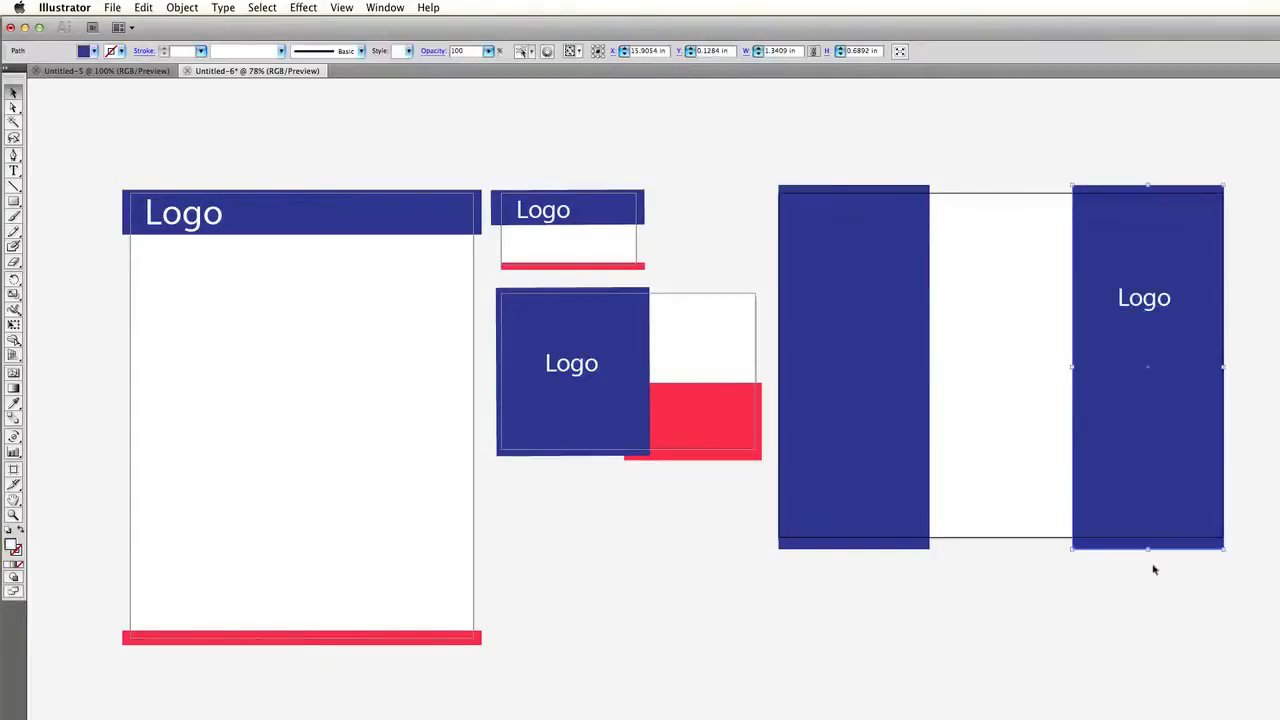
pyautogui.moveTo(1148, 547); pyautogui.dragTo(1150, 400)
# Copy the red block to the landscape artboard's bottom-right corner and reshape it into a strip extending past the bottom and right edges.
pyautogui.moveTo(710, 406); pyautogui.dragTo(1160, 538)
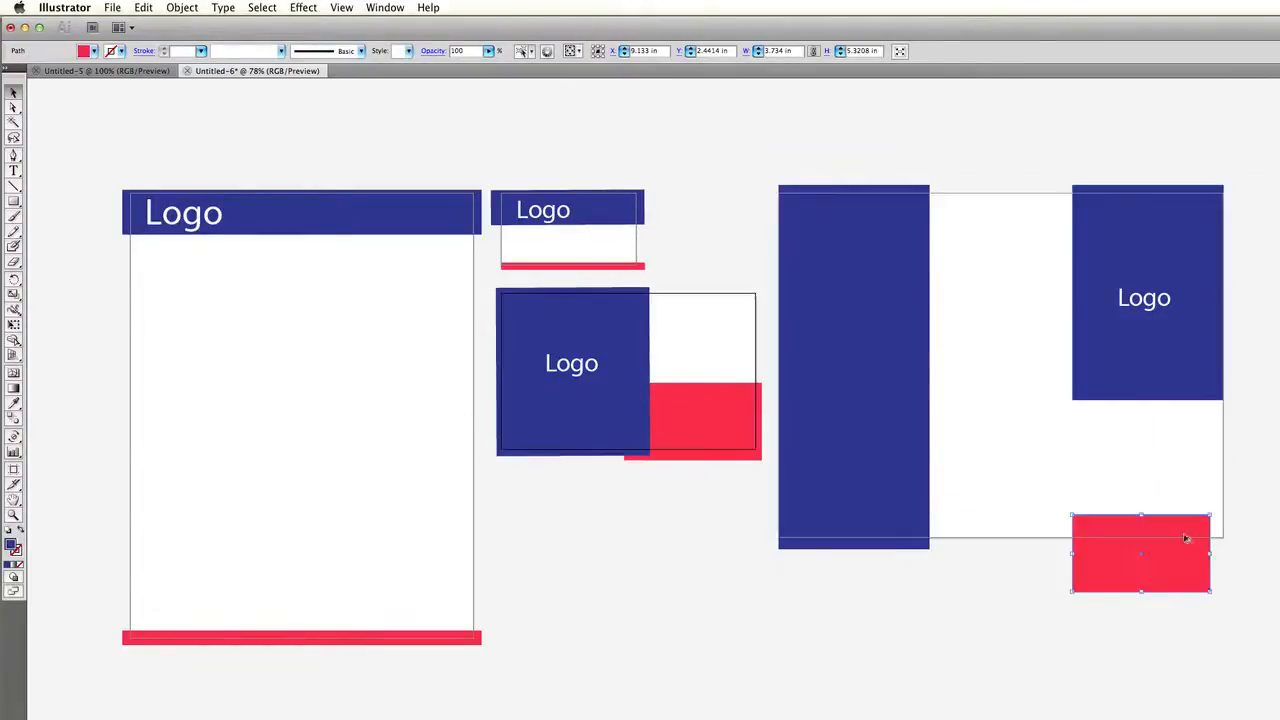
pyautogui.moveTo(1209, 591); pyautogui.dragTo(1227, 545)
pyautogui.click(1262, 540)
pyautogui.hscroll(1, 1275, 538)
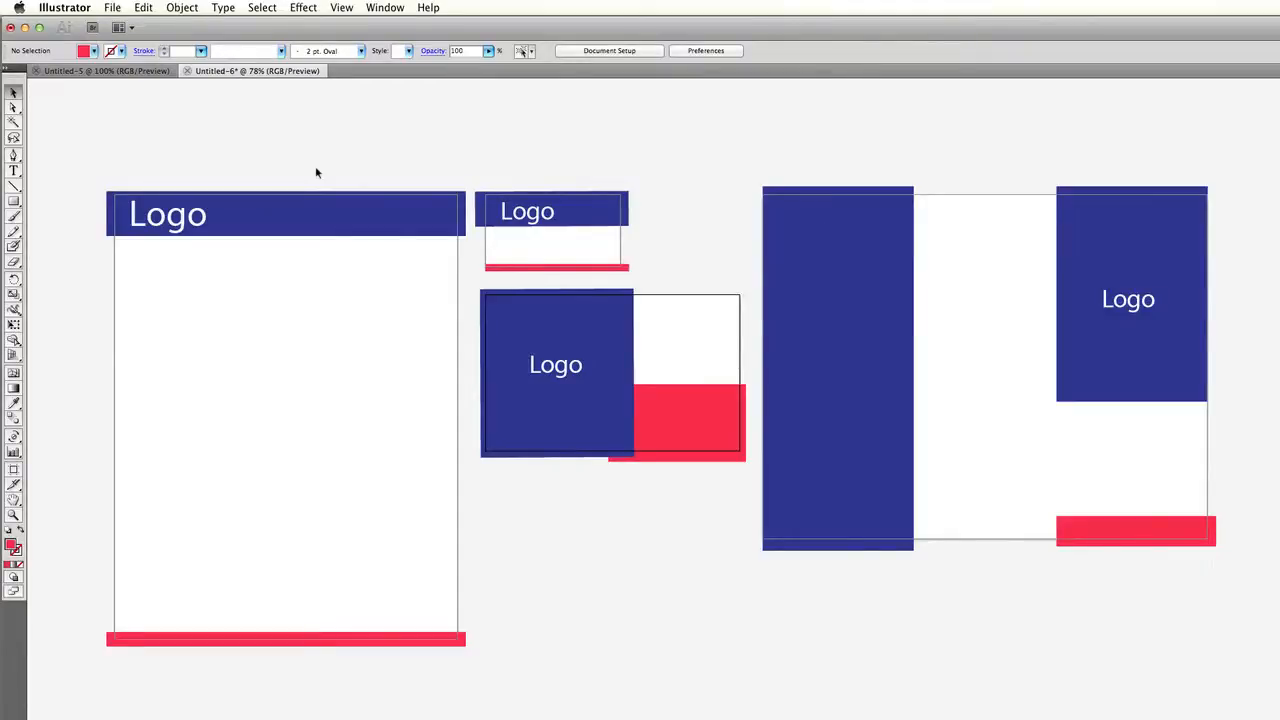
pyautogui.click(116, 10)
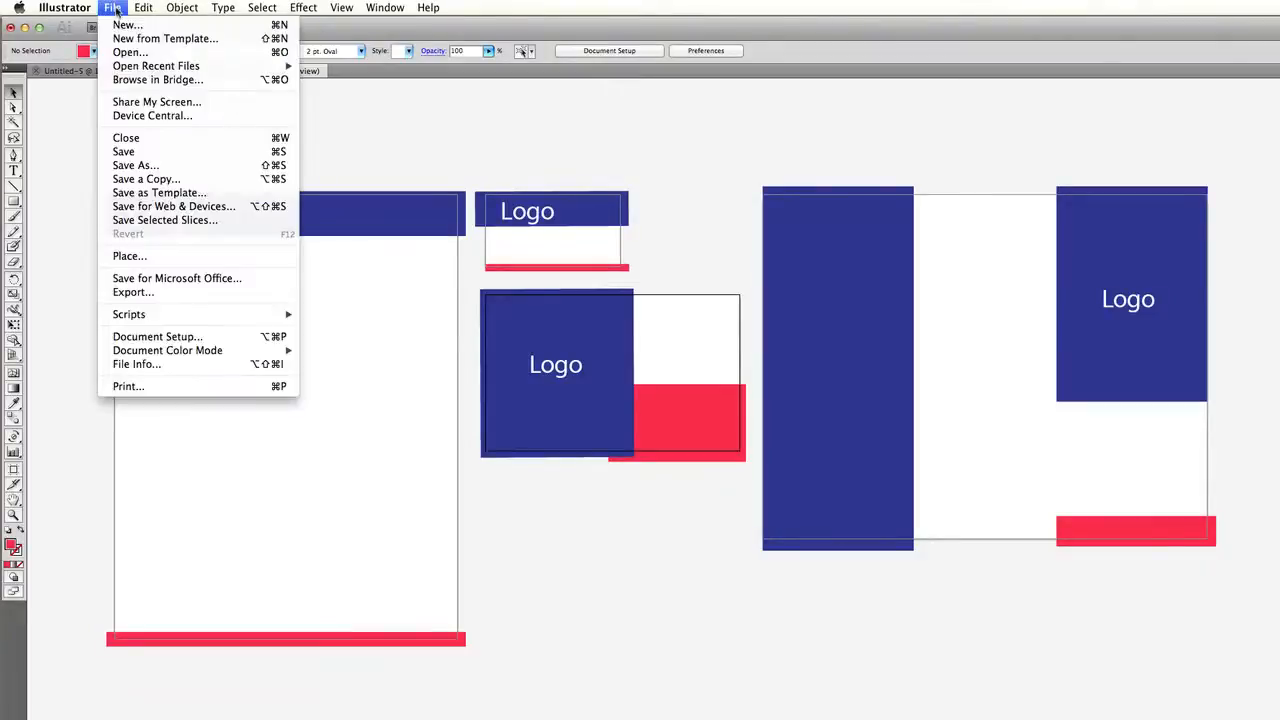
pyautogui.click(176, 207)
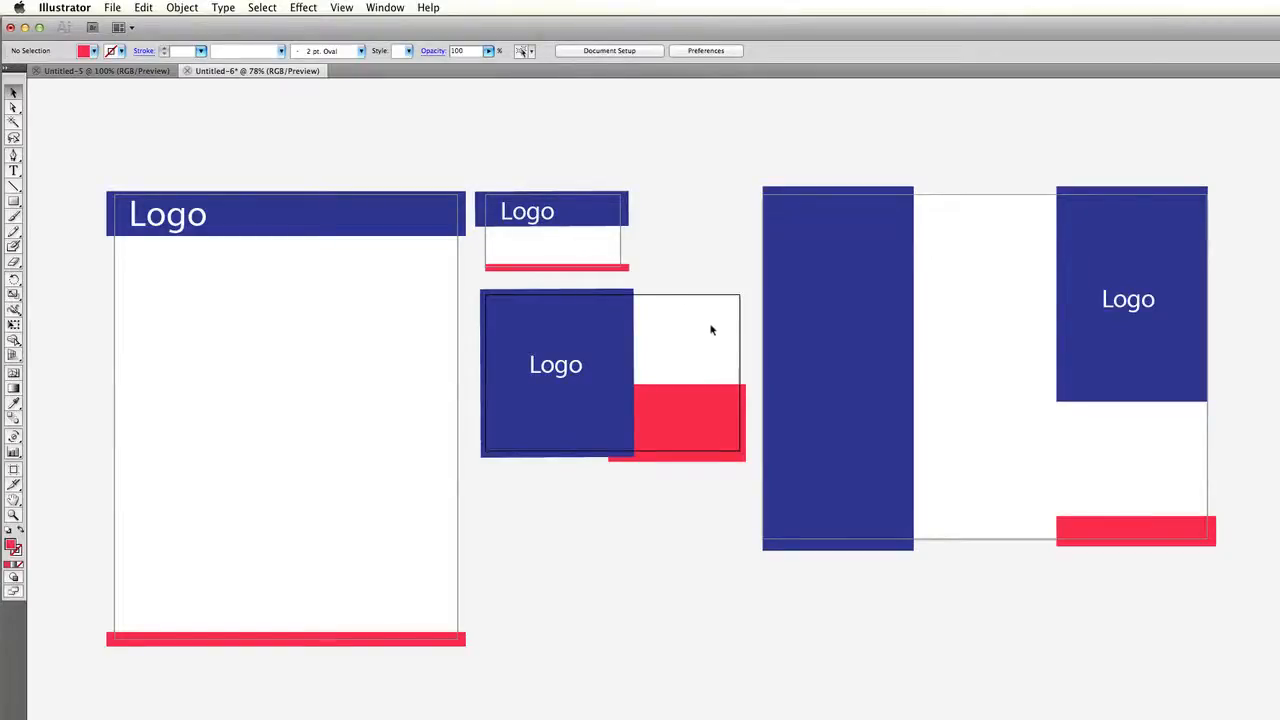
pyautogui.scroll(5, 725, 317)
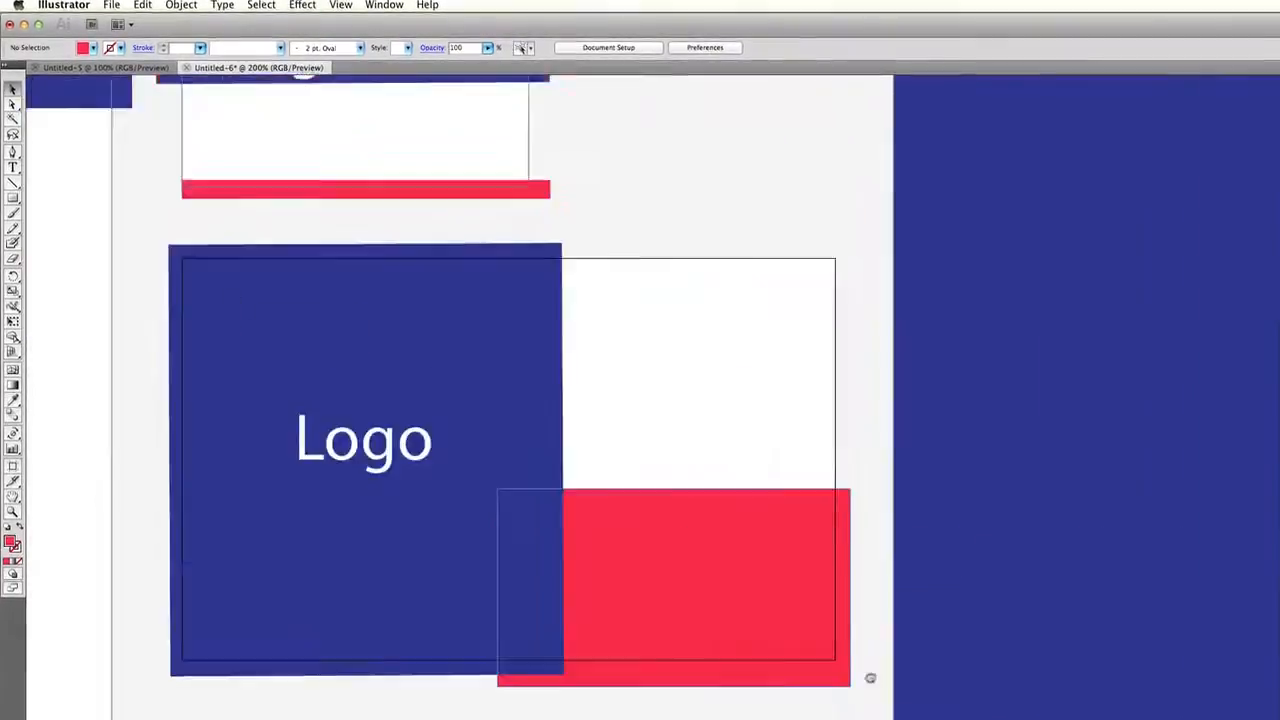
pyautogui.moveTo(785, 549); pyautogui.dragTo(870, 678)
pyautogui.moveTo(714, 380); pyautogui.dragTo(832, 464)
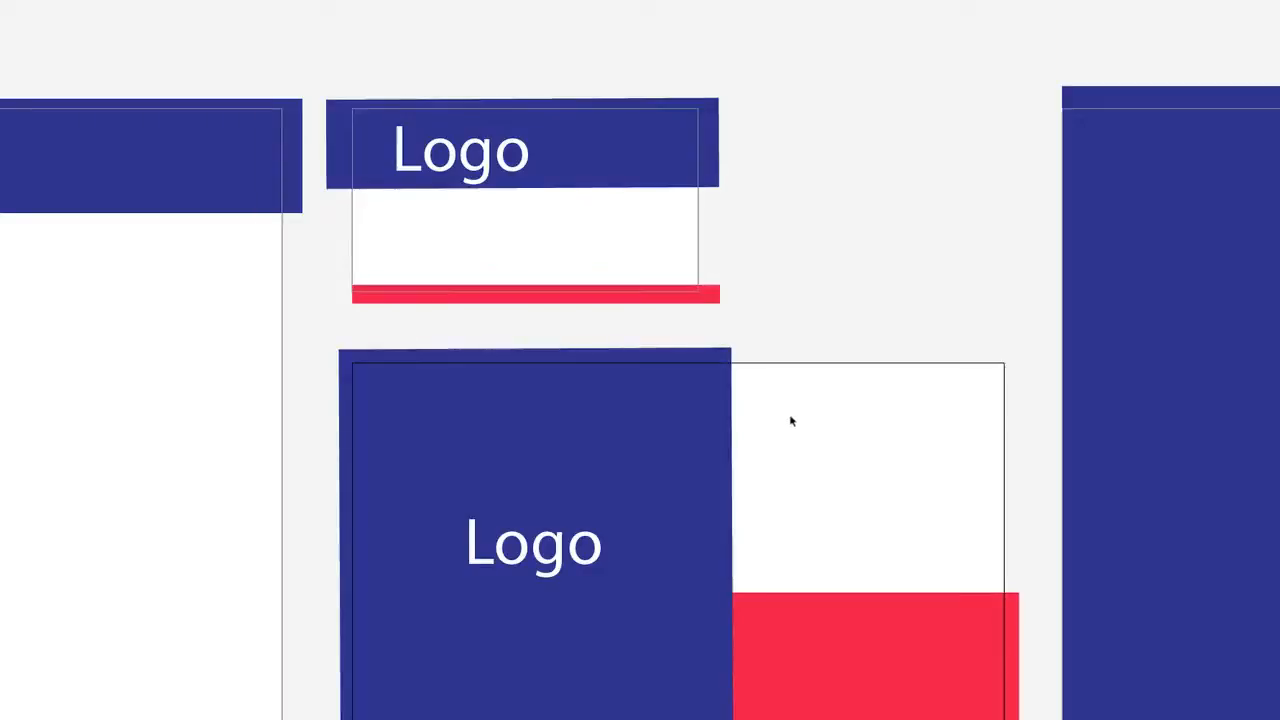
# Move Artboard 3 and Artboard 2 with their artwork above Artboard 1, and bring Artboard 5 closer to its right side.
pyautogui.hotkey('ctrl', '-')
pyautogui.hotkey('ctrl', '-')
pyautogui.hotkey('ctrl', '-')
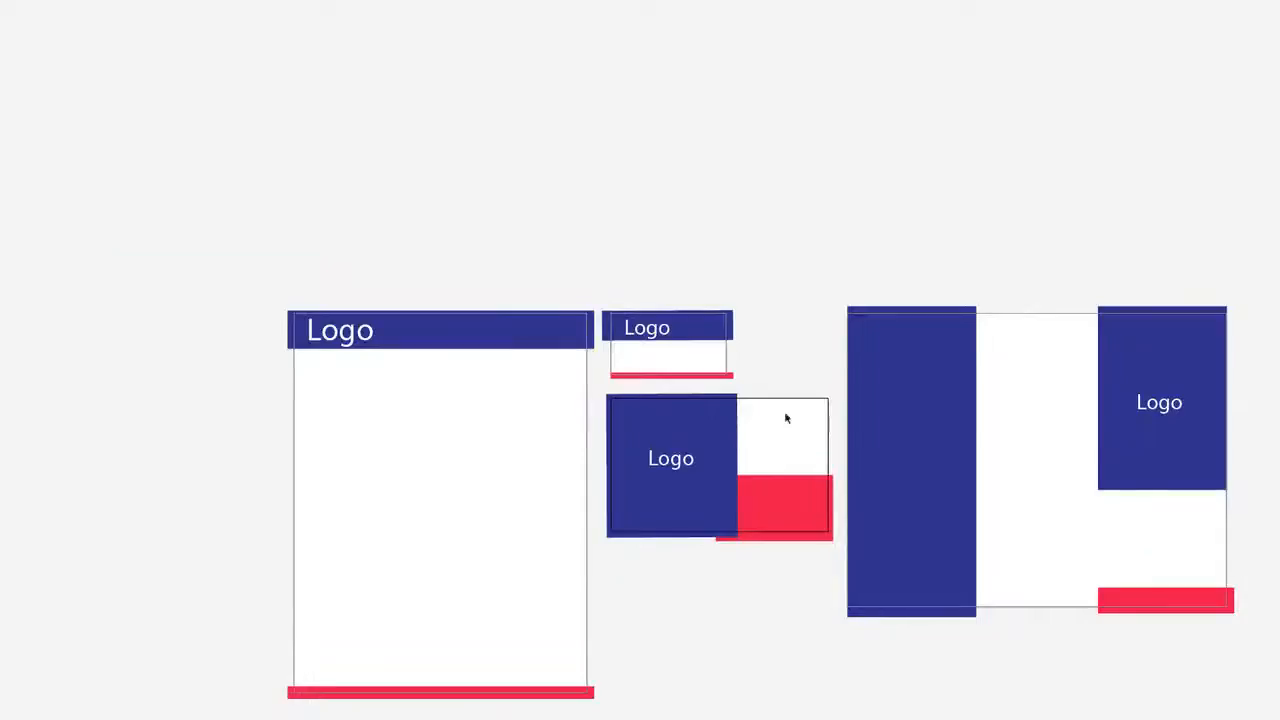
pyautogui.moveTo(753, 350); pyautogui.dragTo(686, 272)
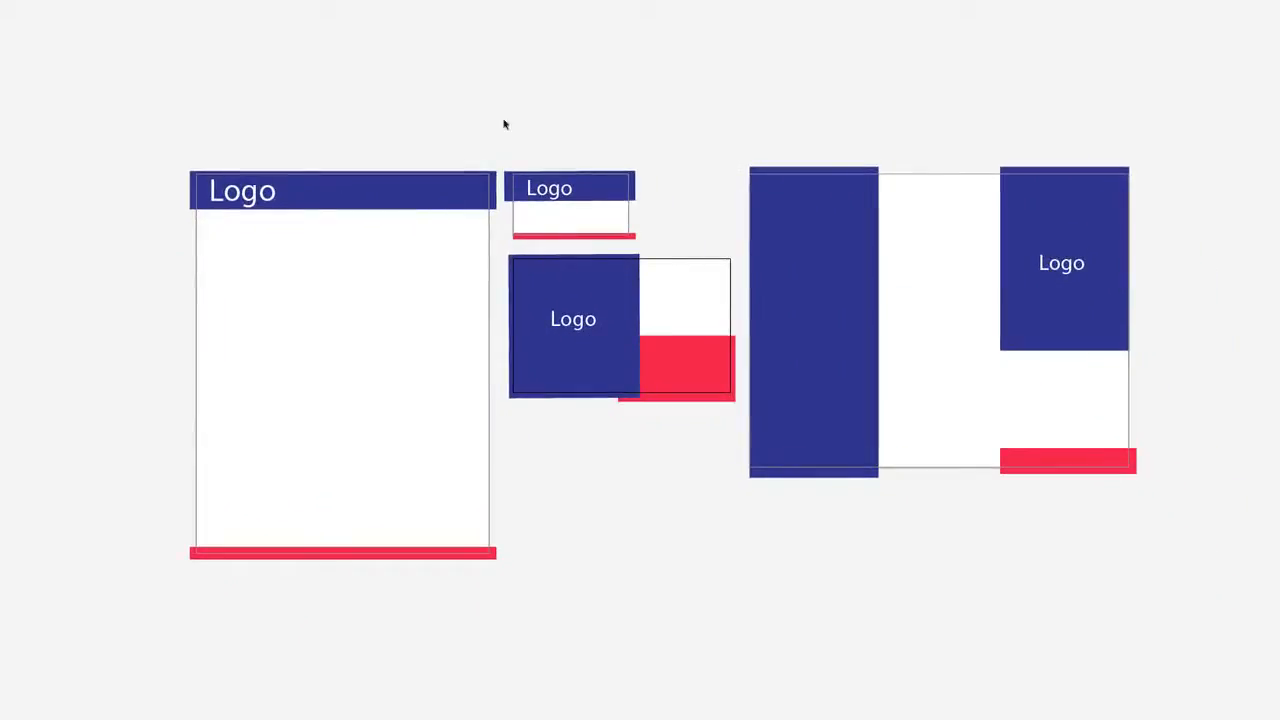
pyautogui.hotkey('shift', 'o')
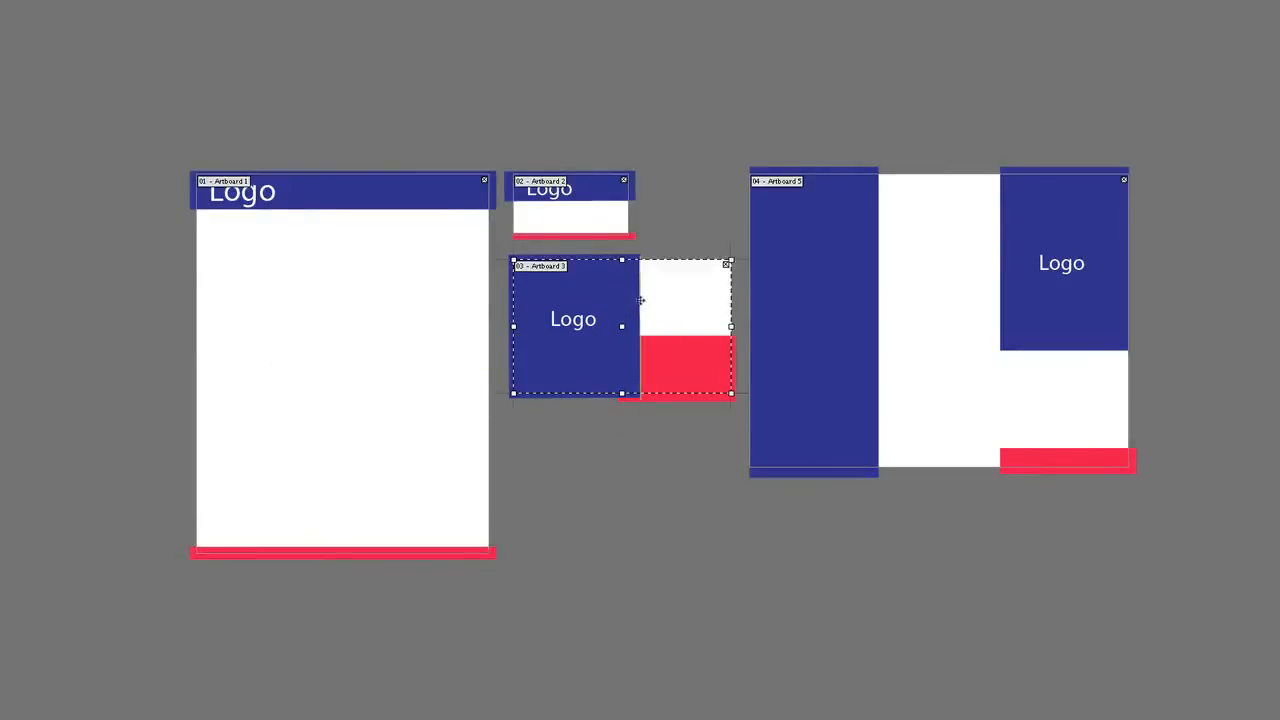
pyautogui.moveTo(626, 294); pyautogui.dragTo(268, 36)
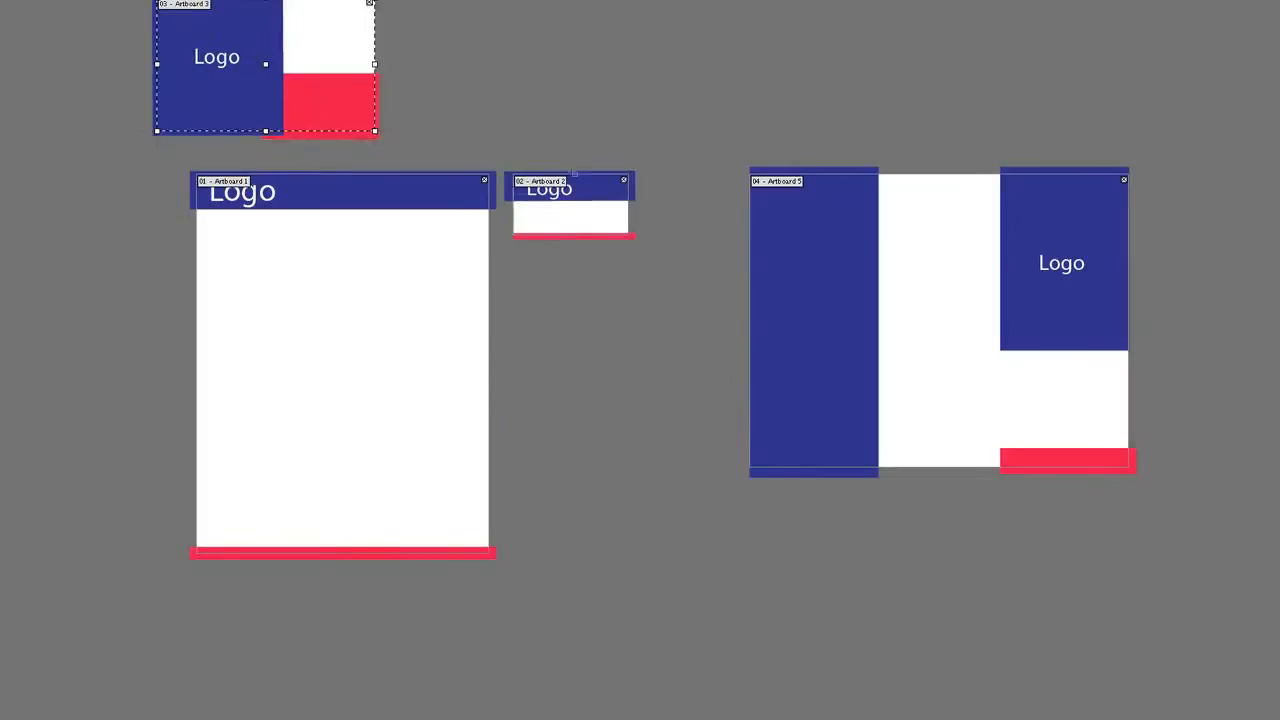
pyautogui.moveTo(581, 182); pyautogui.dragTo(463, 12)
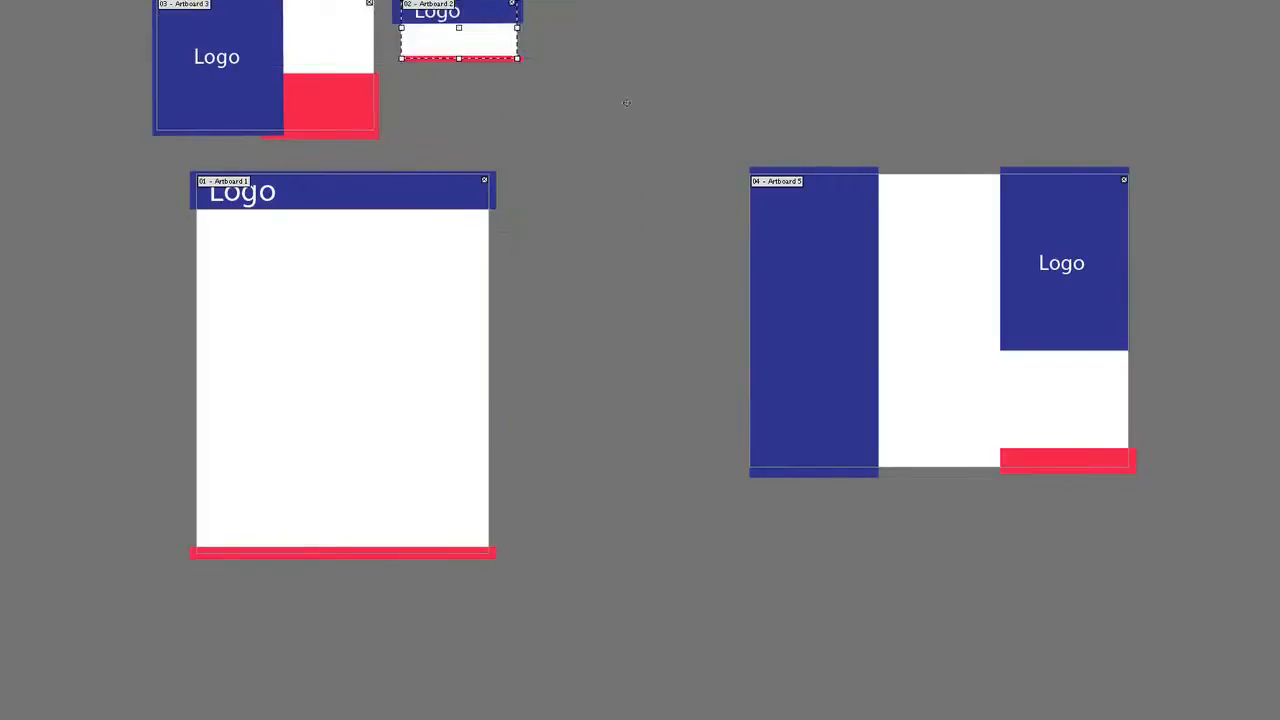
pyautogui.moveTo(827, 208); pyautogui.dragTo(597, 171)
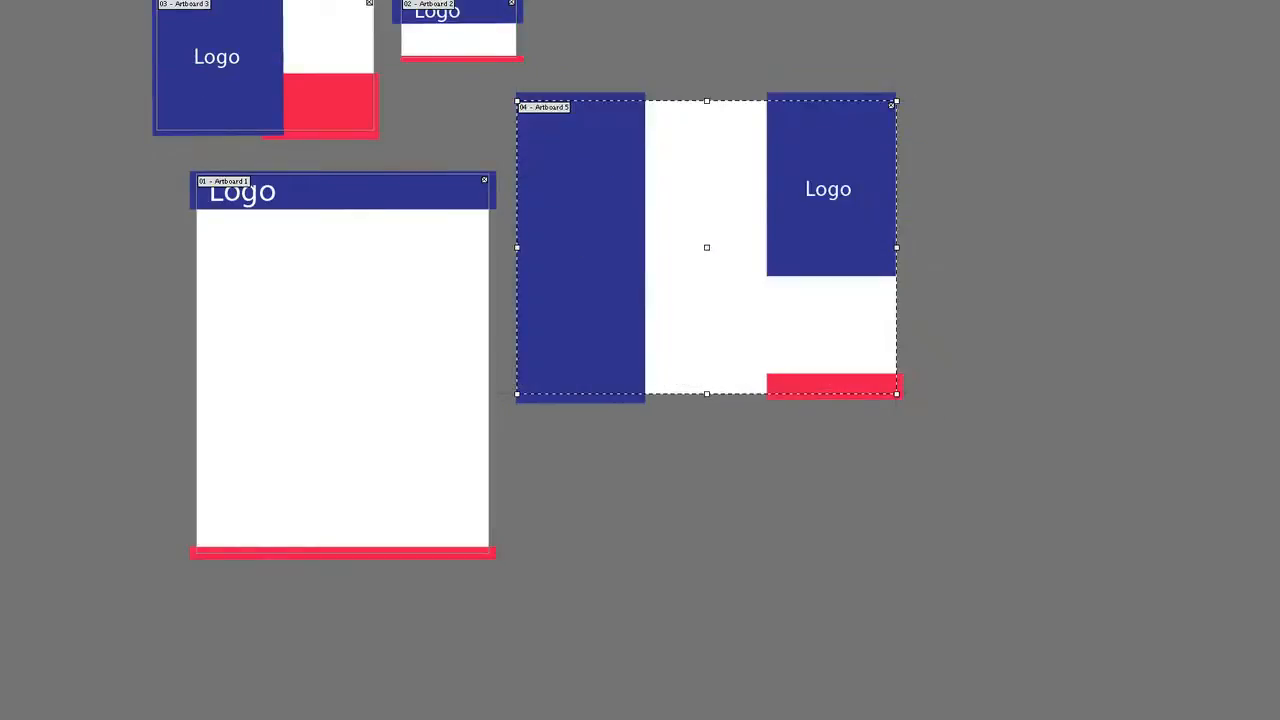
pyautogui.press('v')
# Save the document to the Desktop as the Adobe PDF Untitled-6.pdf with all artboards, using the [Illustrator Default] preset.
pyautogui.moveTo(303, 133); pyautogui.dragTo(536, 279)
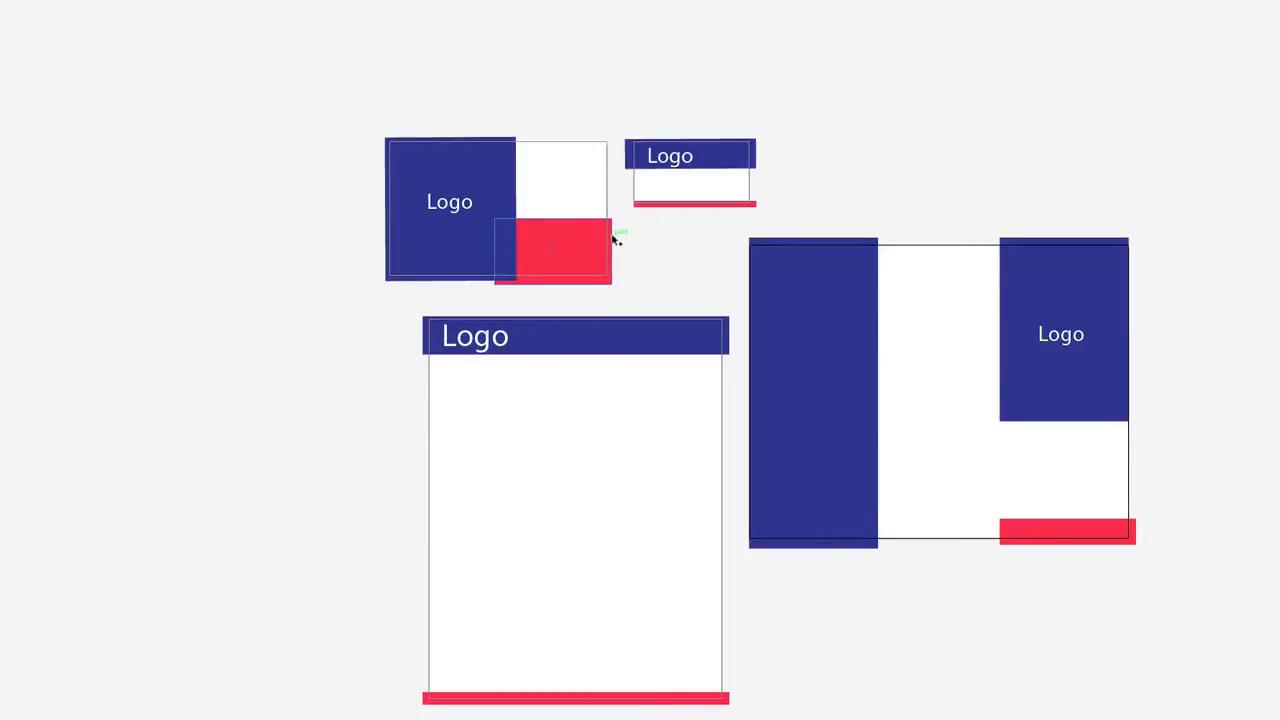
pyautogui.click(80, 0)
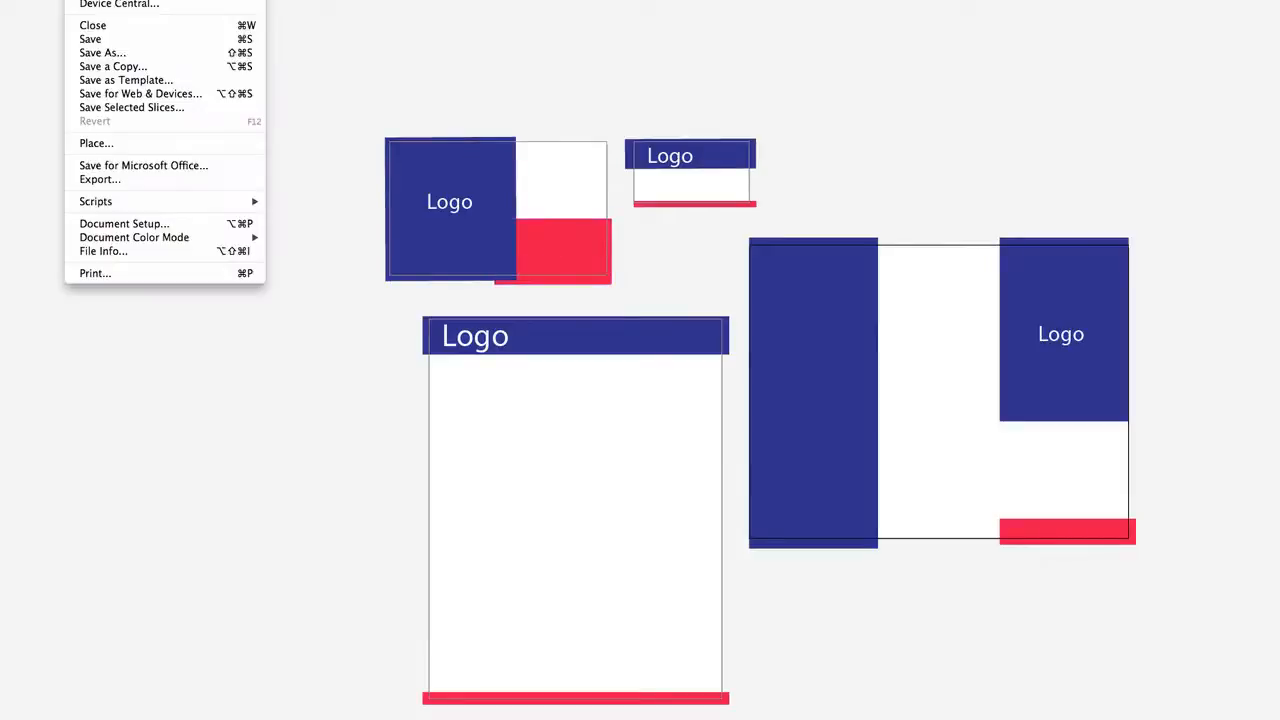
pyautogui.click(110, 53)
pyautogui.click(941, 502)
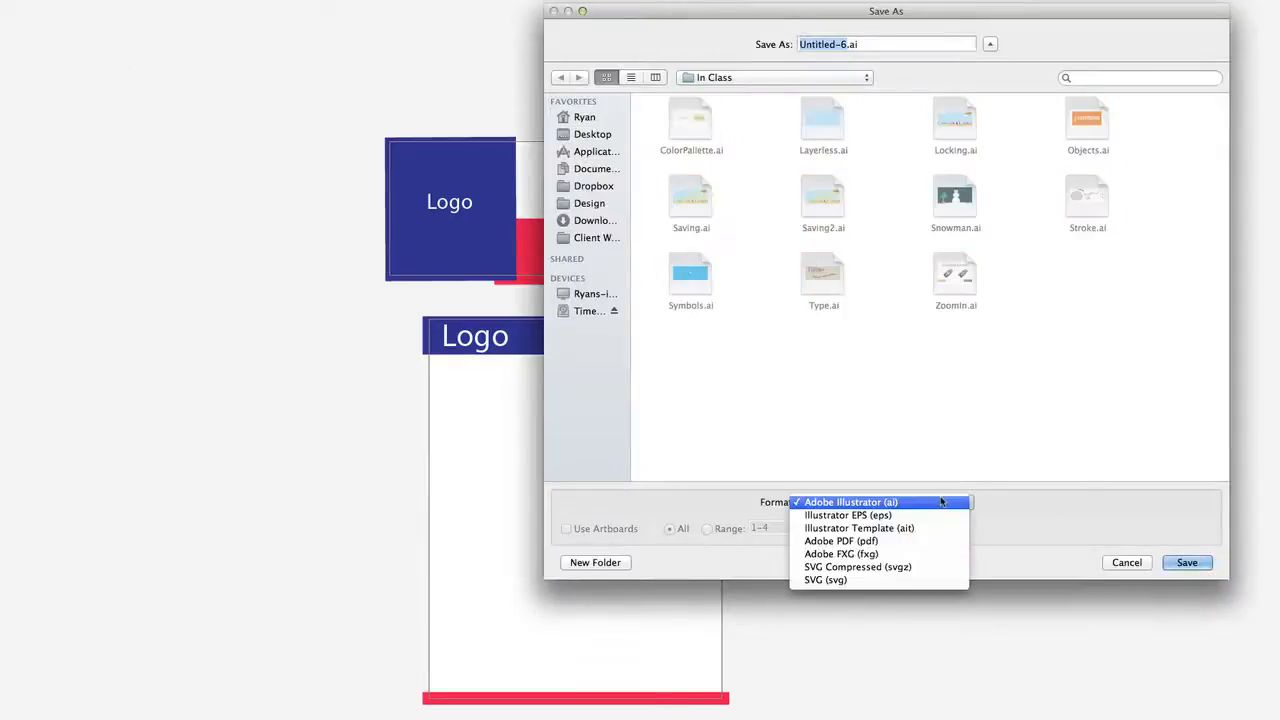
pyautogui.click(886, 541)
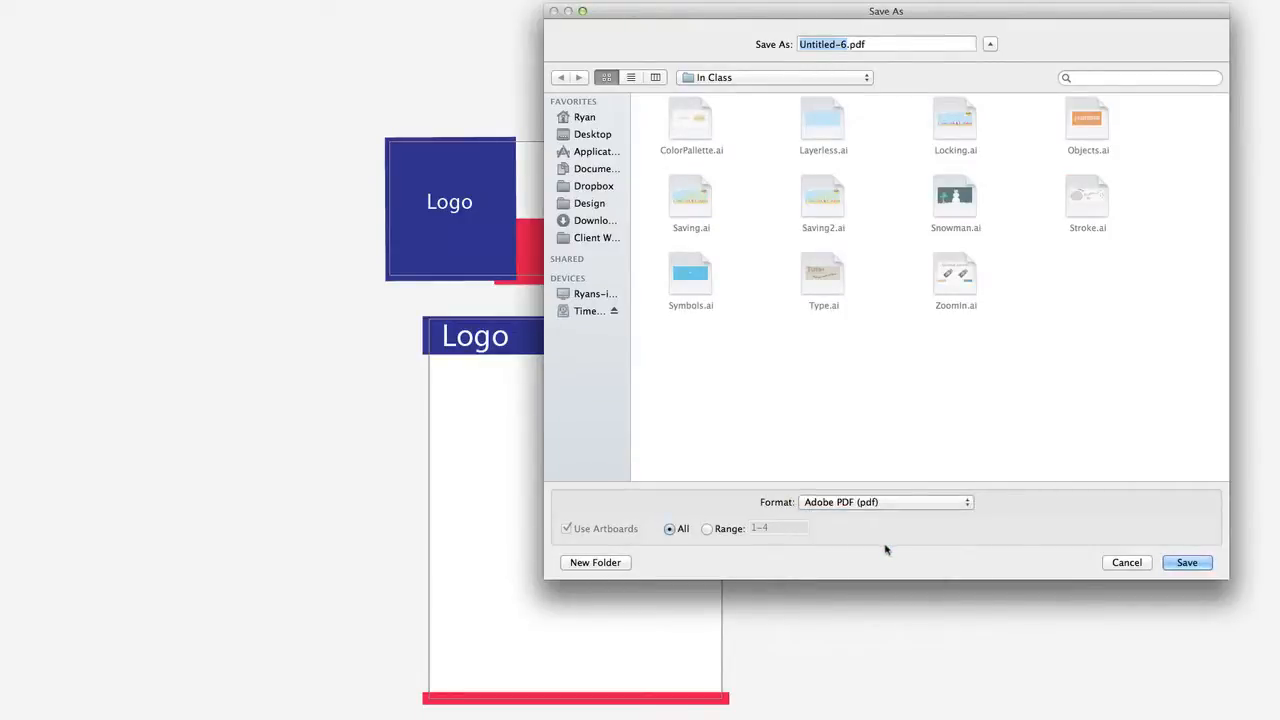
pyautogui.click(588, 134)
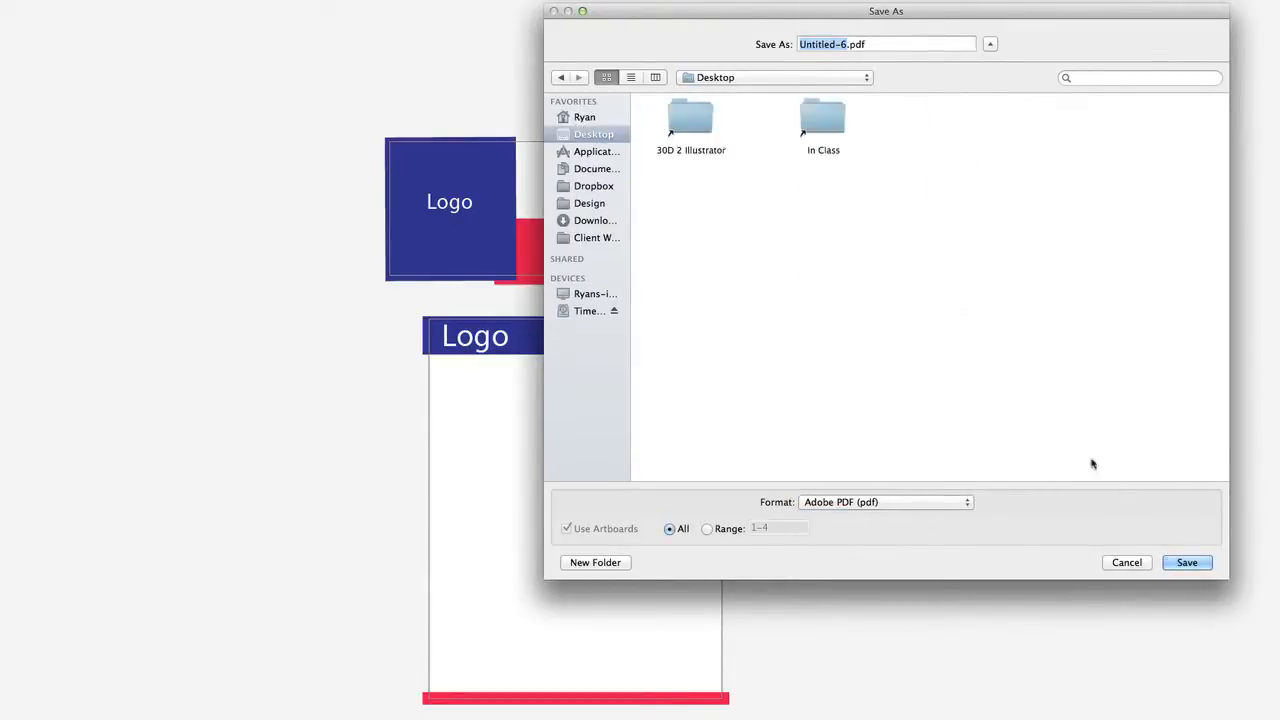
pyautogui.click(1186, 562)
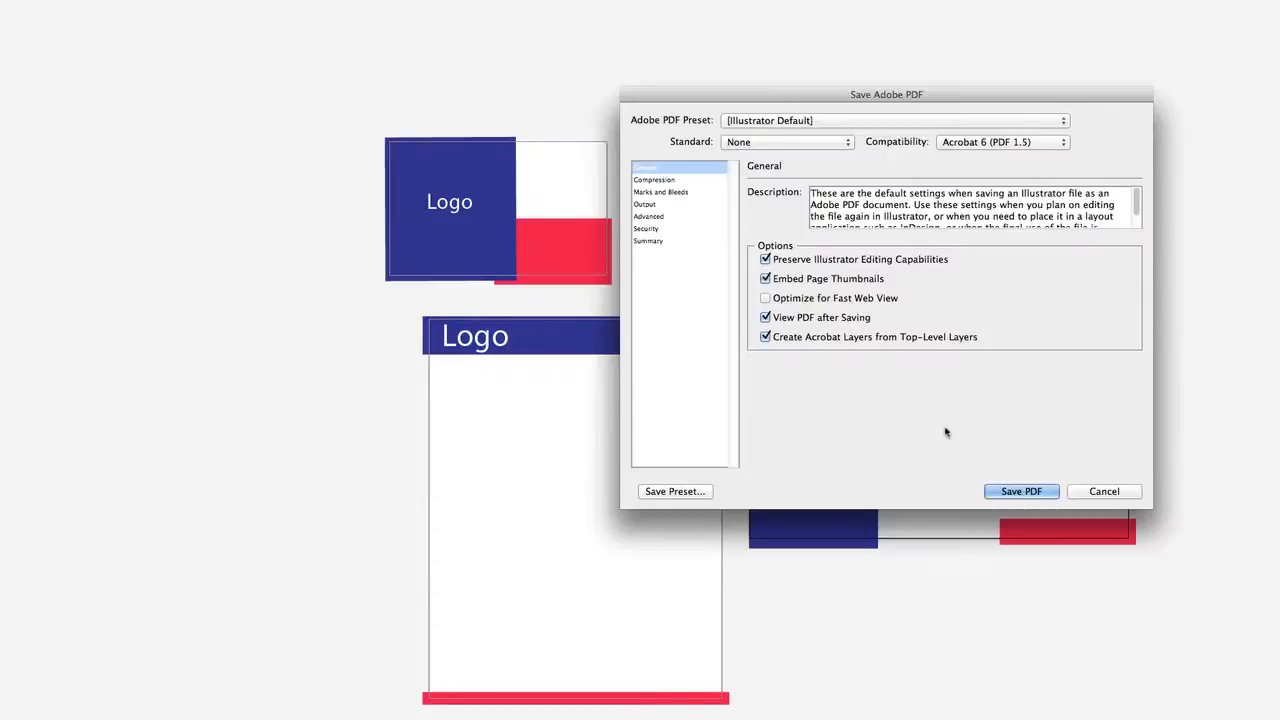
pyautogui.click(1050, 491)
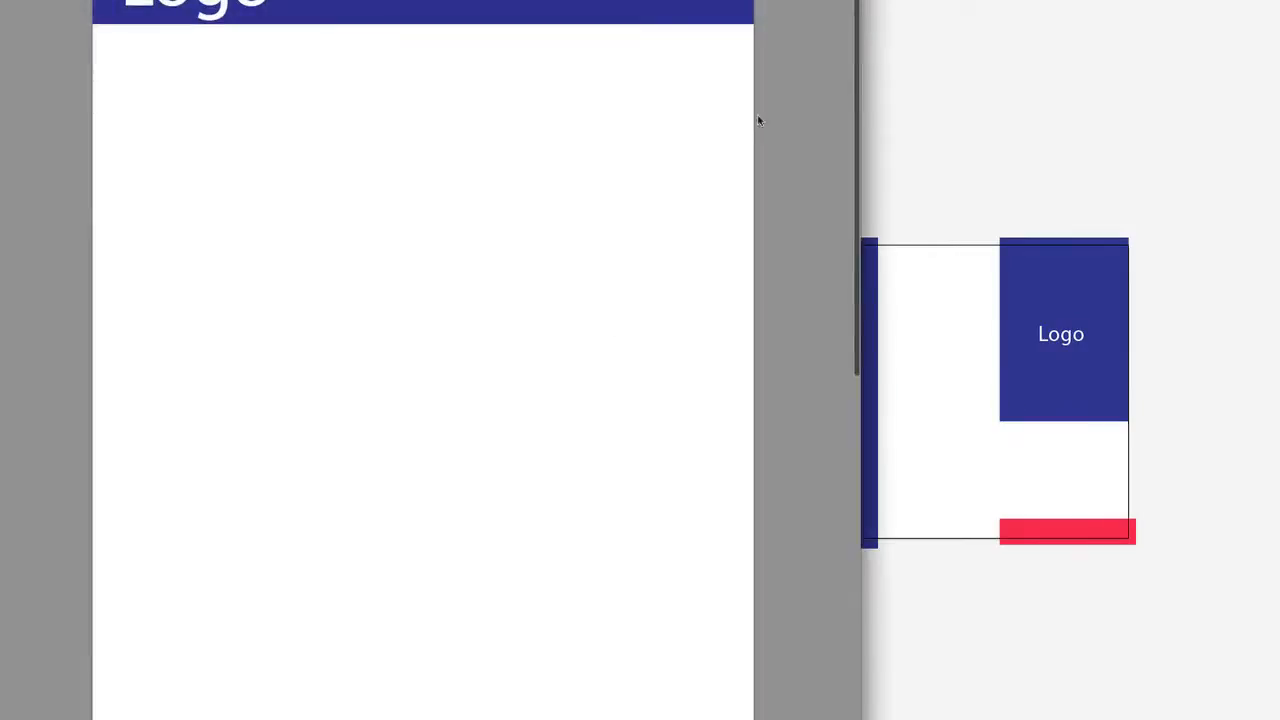
# Look through all pages of the saved PDF to check how each artboard is trimmed and in which order they appear.
pyautogui.scroll(-3, 542, 502)
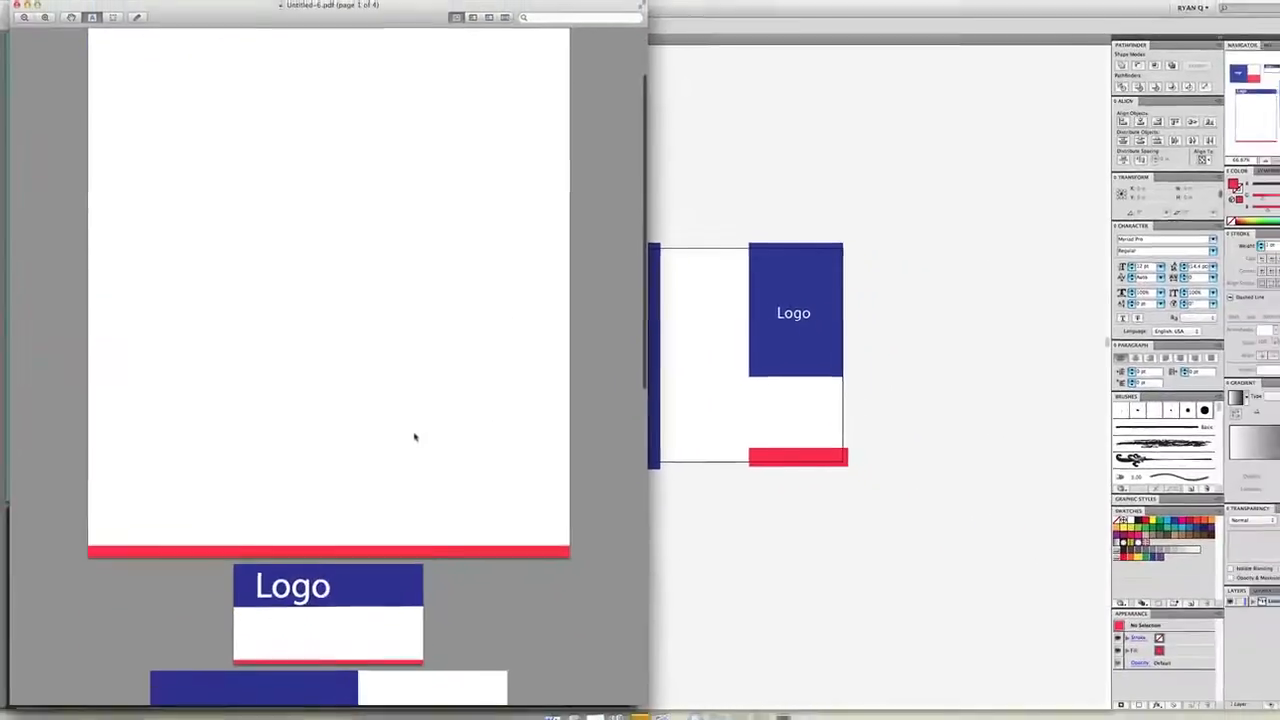
pyautogui.scroll(-5, 415, 437)
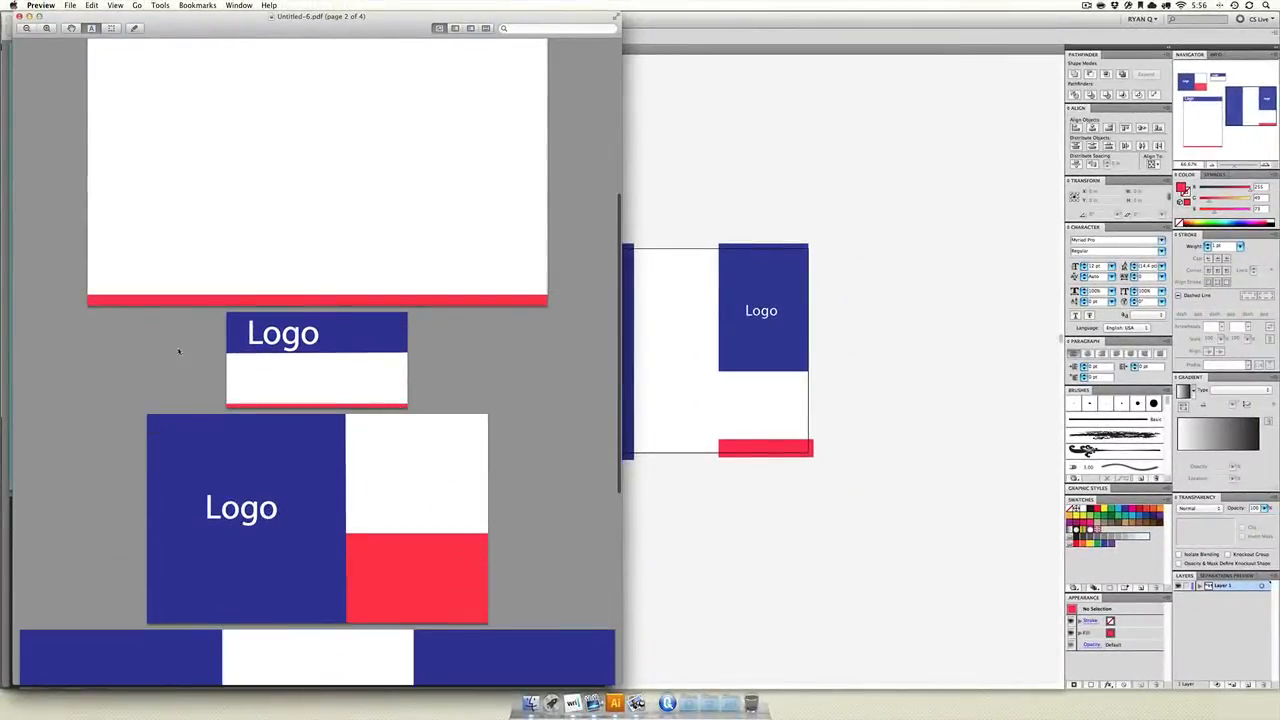
pyautogui.scroll(-4, 356, 393)
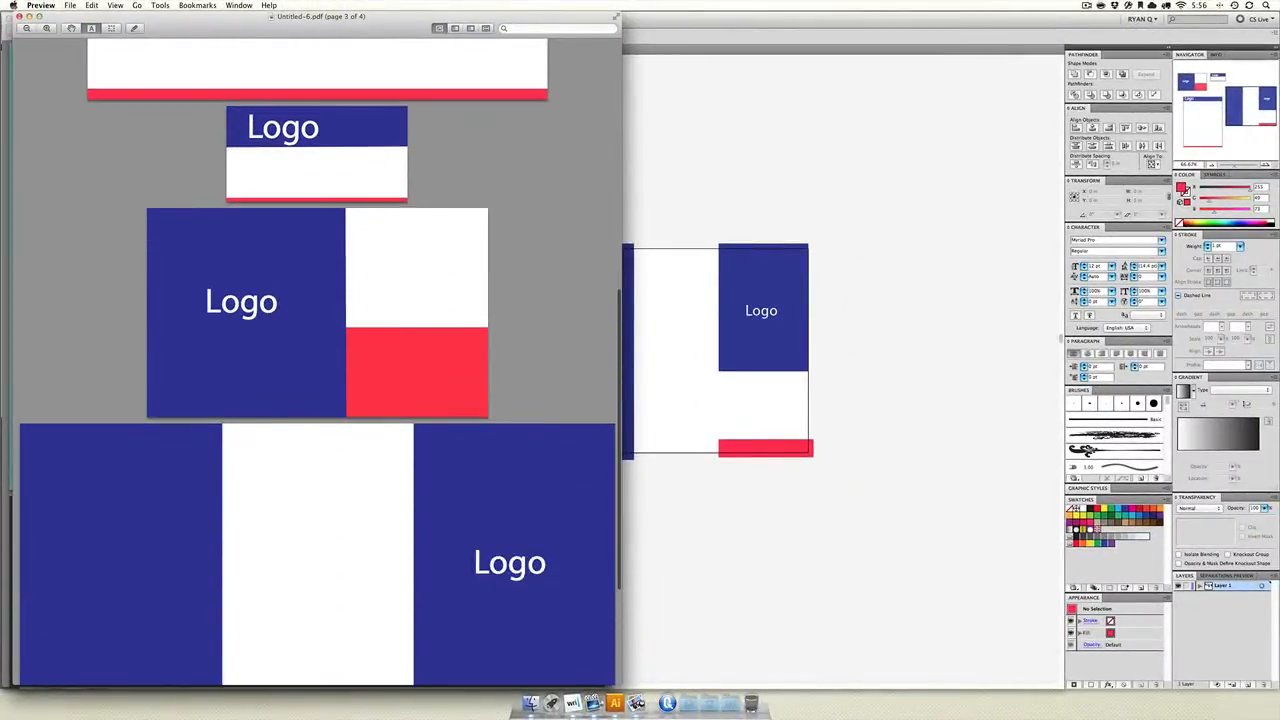
pyautogui.scroll(-4, 198, 308)
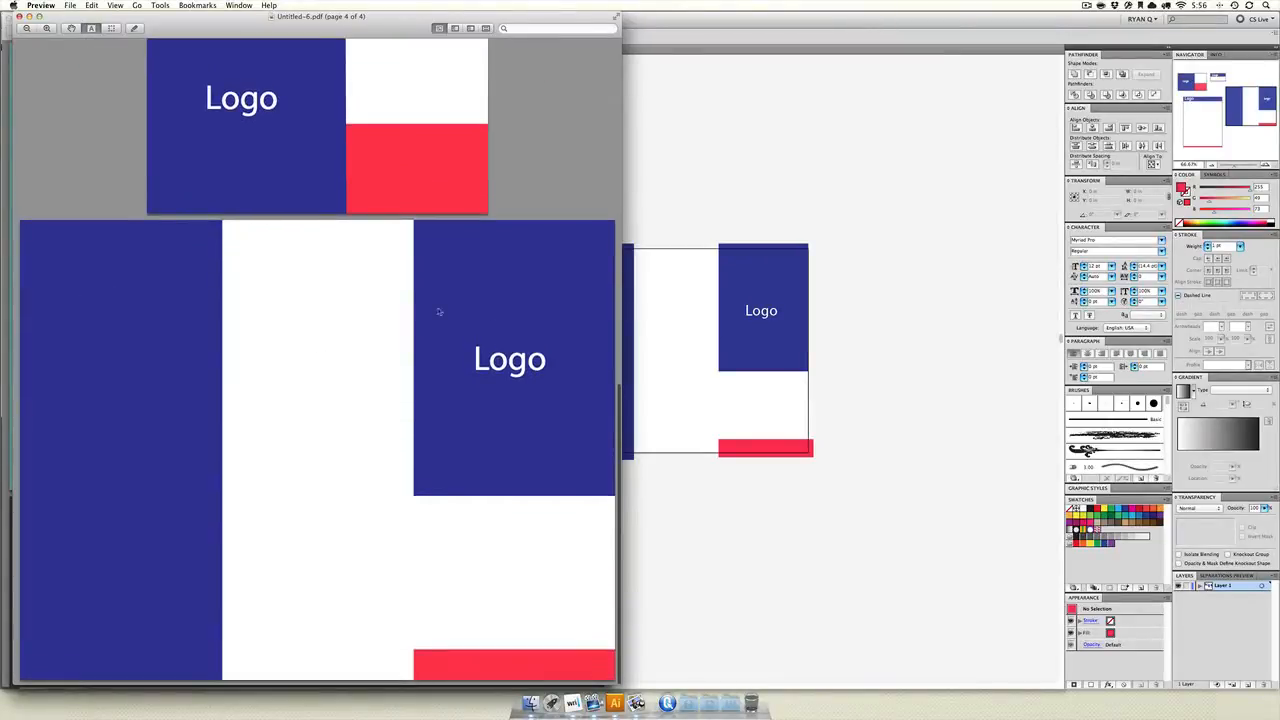
pyautogui.scroll(15, 343, 243)
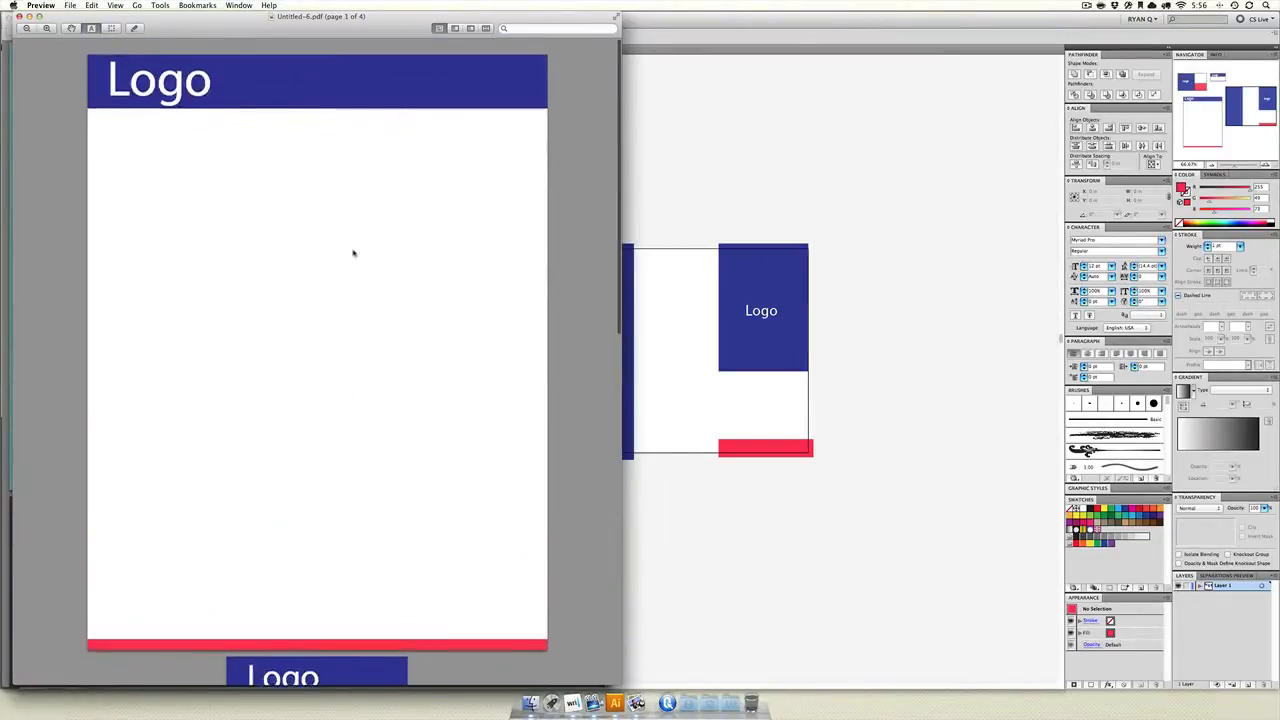
pyautogui.scroll(-15, 352, 251)
pyautogui.scroll(15, 353, 253)
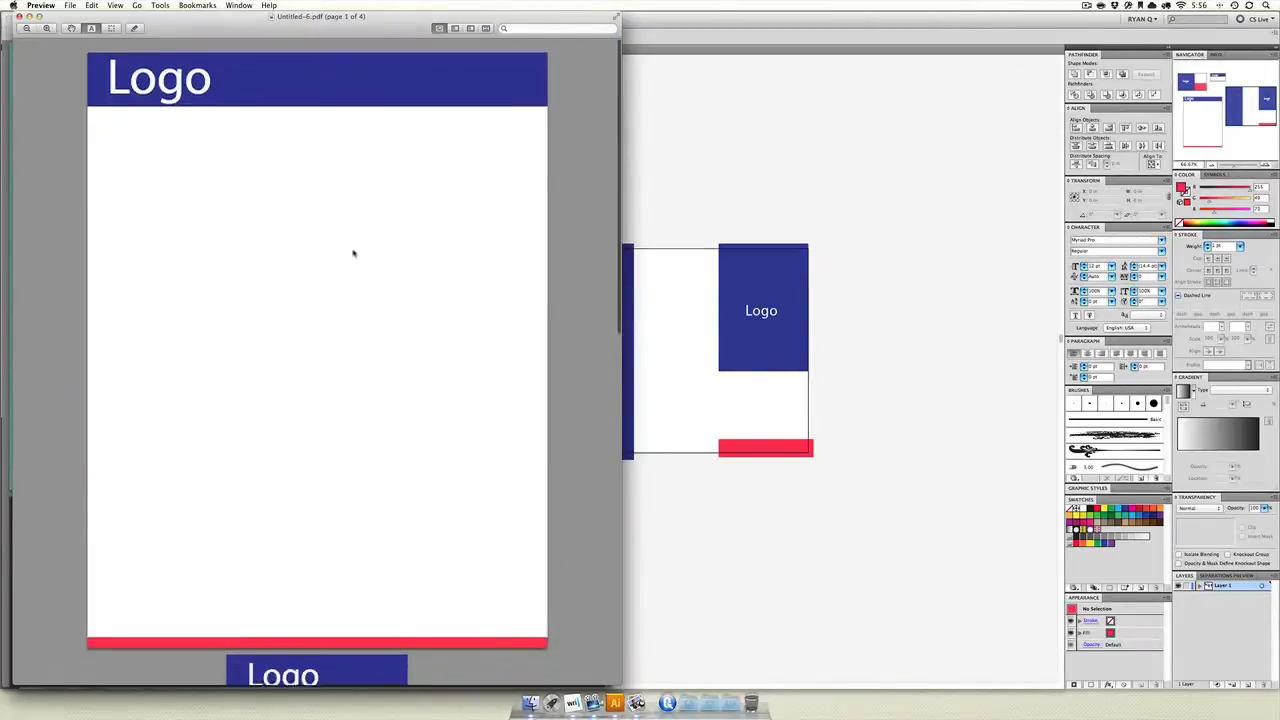
pyautogui.scroll(-10, 353, 253)
pyautogui.scroll(-5, 353, 253)
pyautogui.scroll(12, 353, 253)
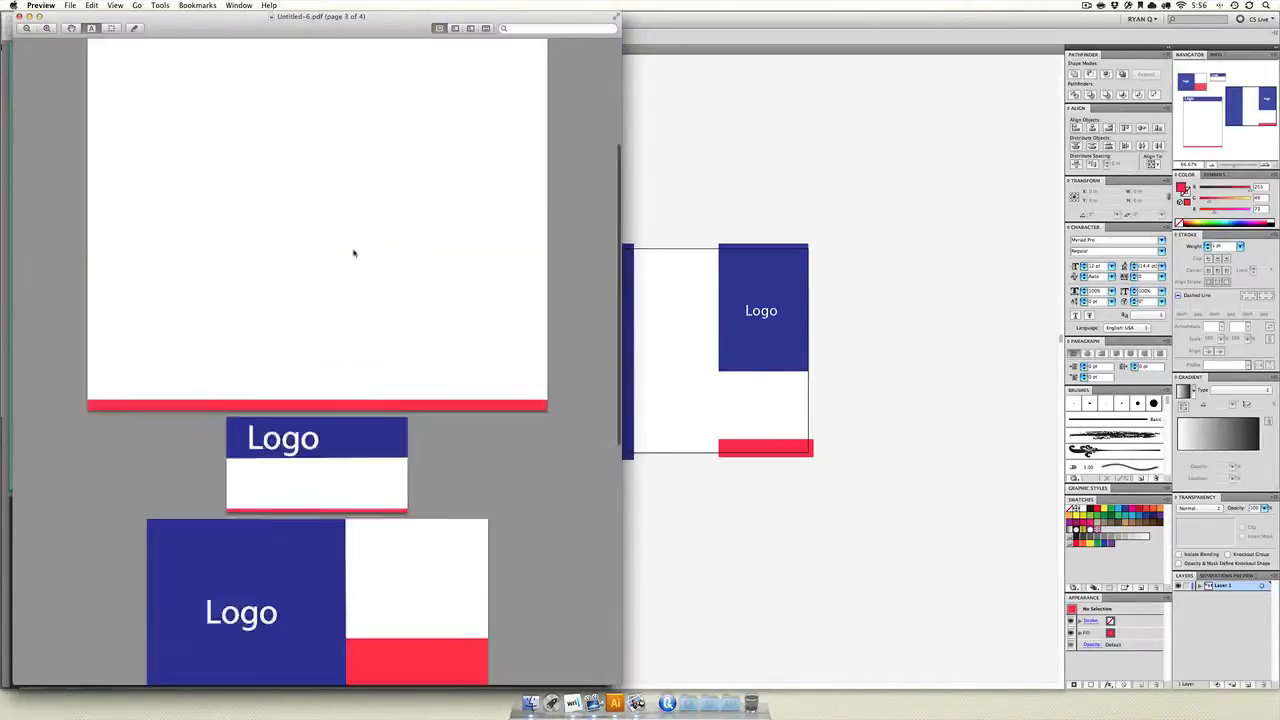
pyautogui.scroll(-5, 353, 253)
pyautogui.scroll(-10, 353, 253)
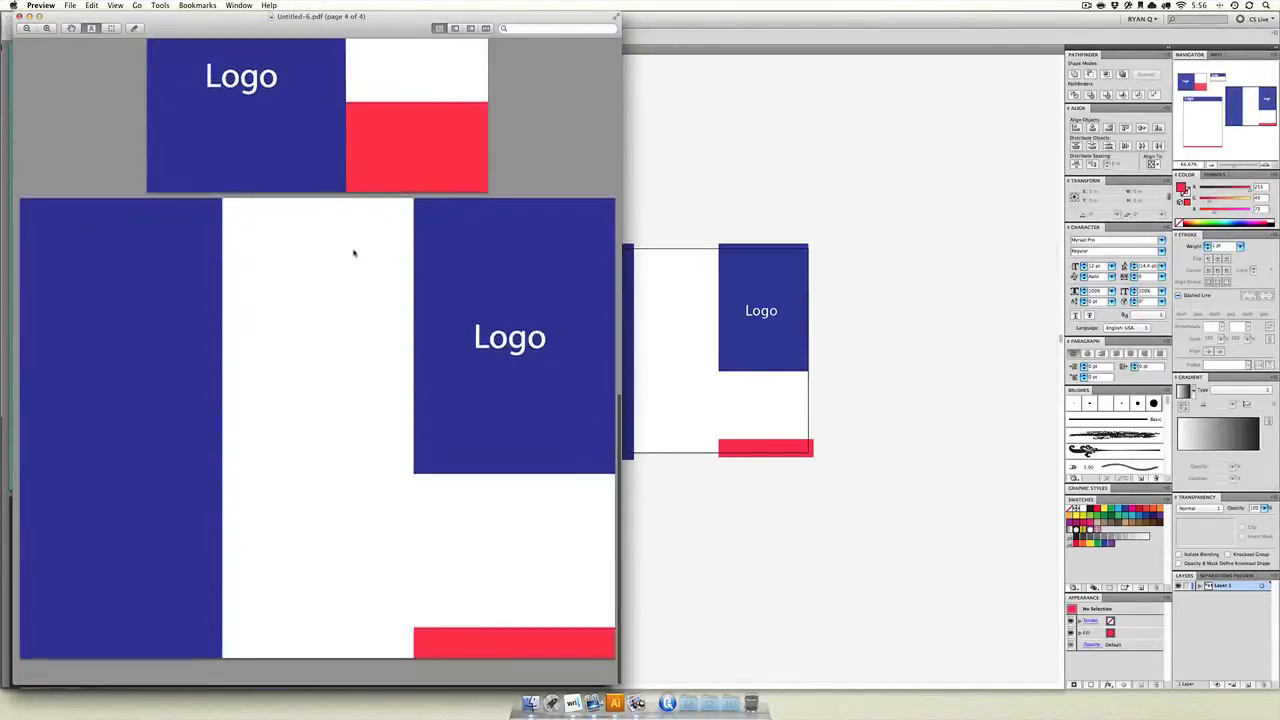
pyautogui.scroll(4, 353, 253)
pyautogui.scroll(10, 353, 253)
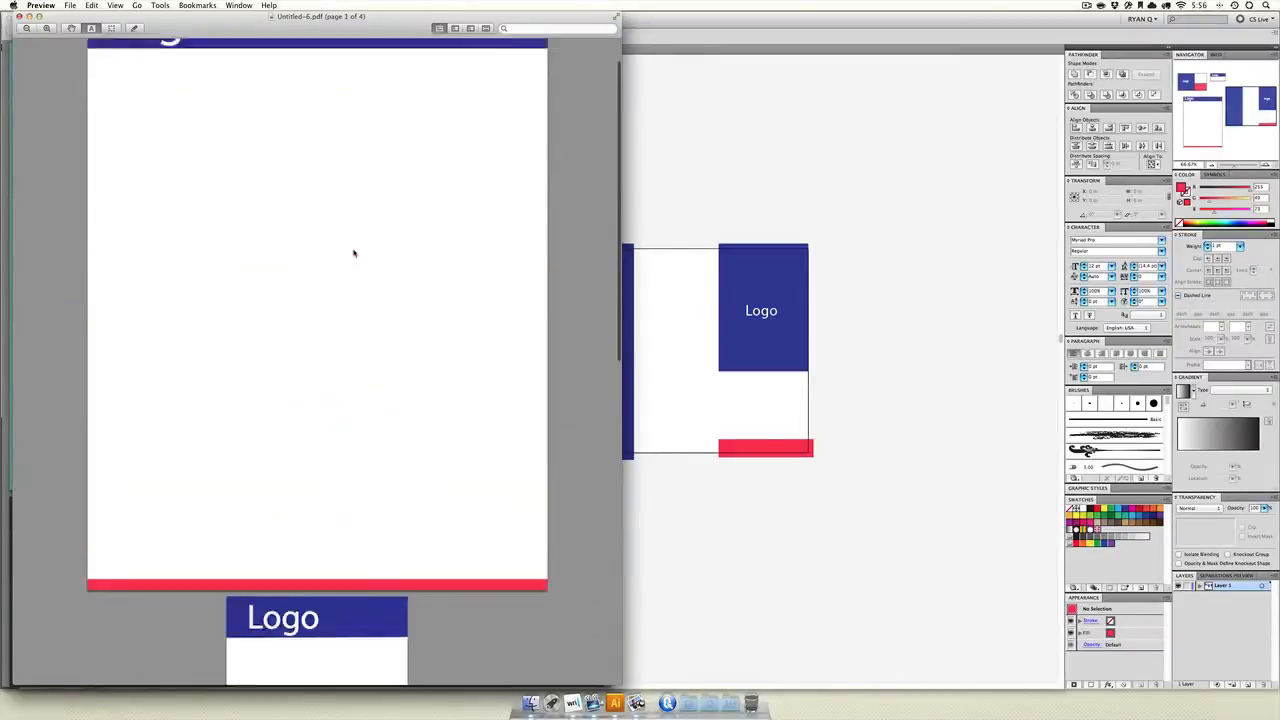